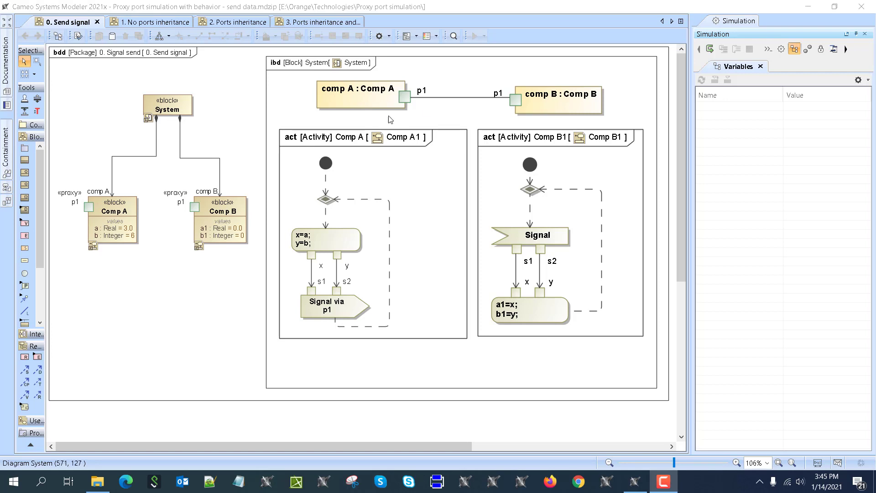
Inspect the specification of the Signal via p1 send action in the Comp A1 activity, and return to the 0. Send signal diagram
left_click(342, 311)
double_click(346, 310)
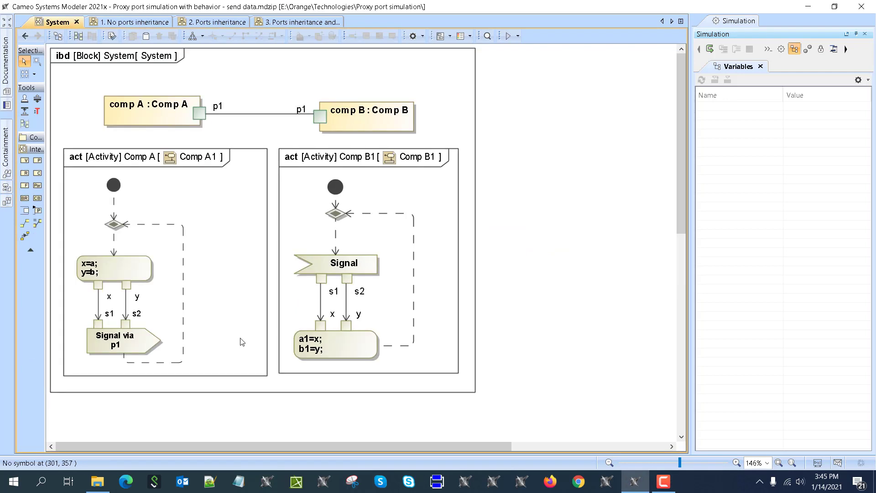
double_click(132, 342)
double_click(96, 203)
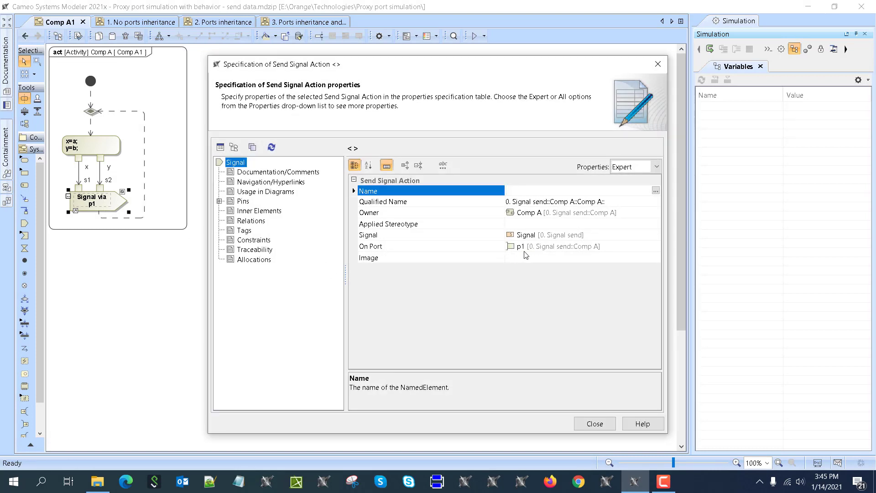
left_click(595, 423)
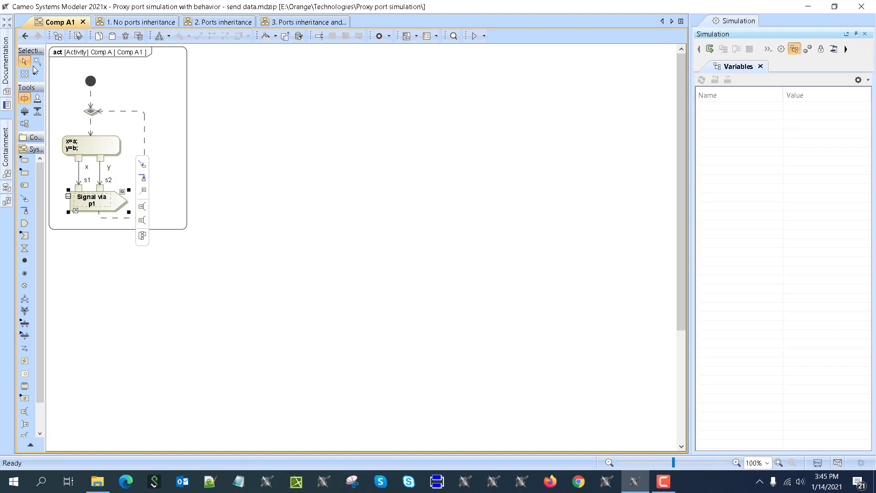
left_click(25, 37)
left_click(25, 36)
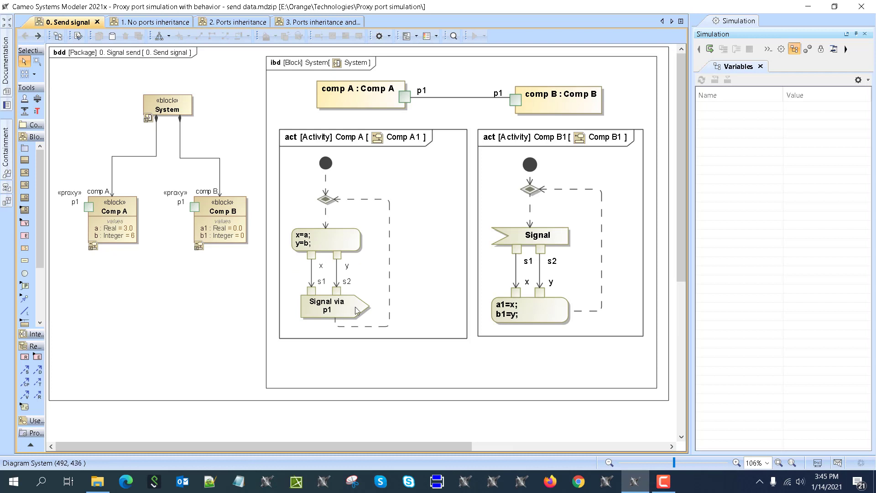
Move proxy port p1 to the right edge of the Comp A block and review the Signal's attributes in the containment tree
left_click_drag(90, 210, 154, 212)
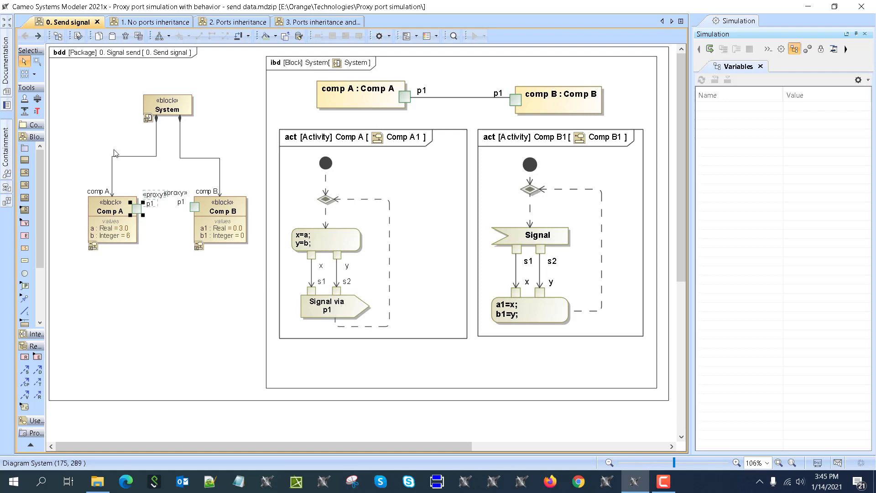
left_click(8, 171)
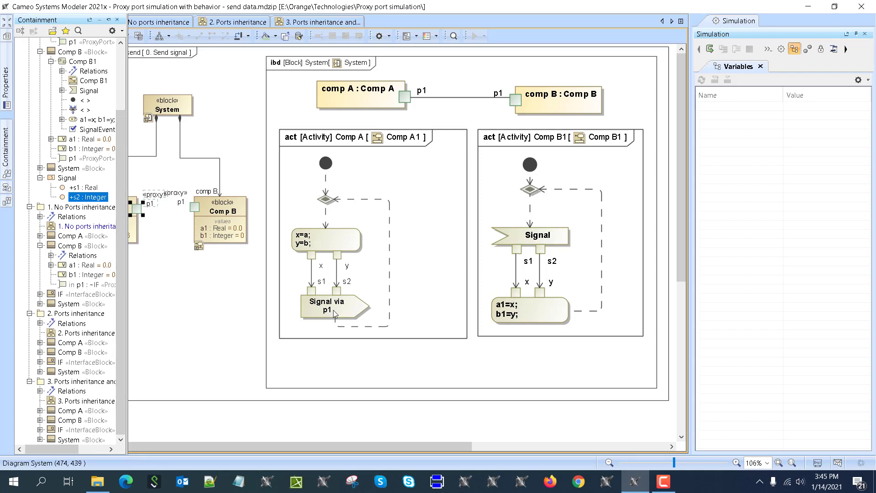
left_click(99, 21)
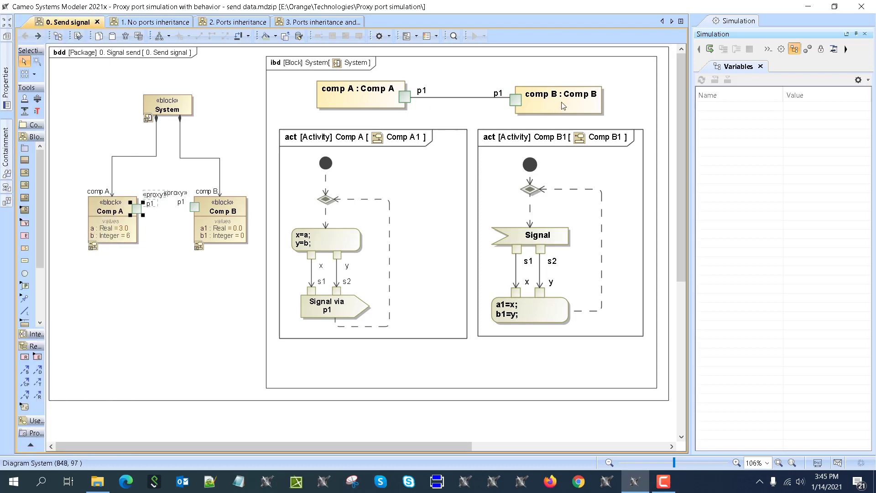
Inspect the trigger properties of the Signal accept event action in the Comp B1 activity, and return to the 0. Send signal diagram
double_click(562, 243)
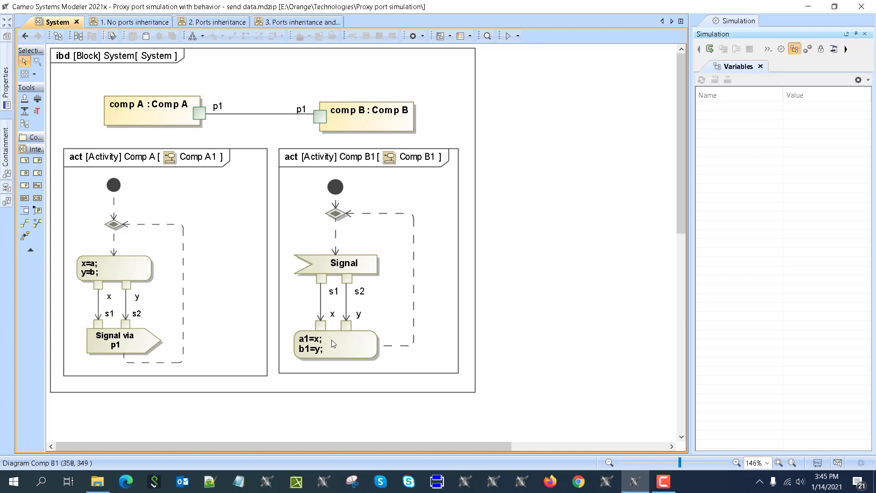
double_click(365, 266)
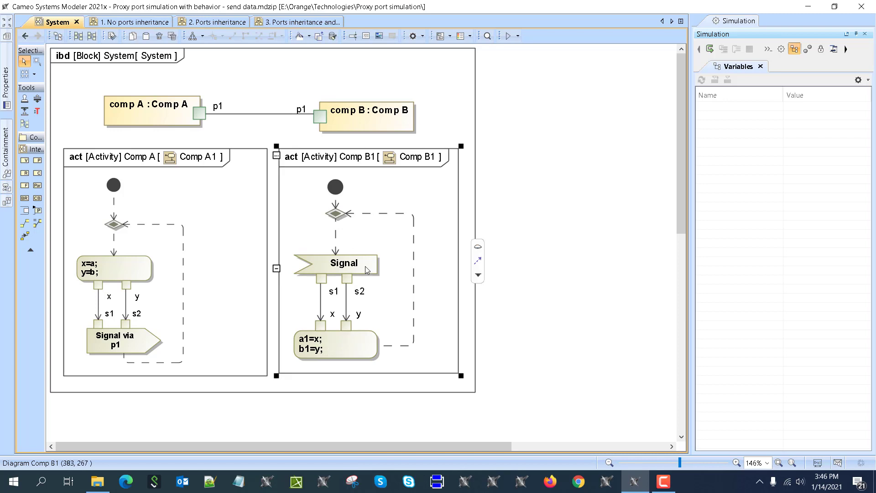
double_click(152, 121)
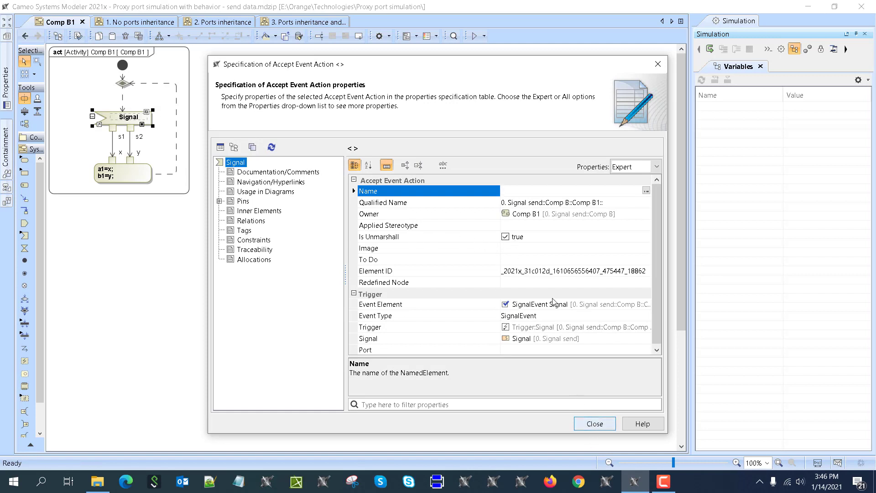
left_click(595, 425)
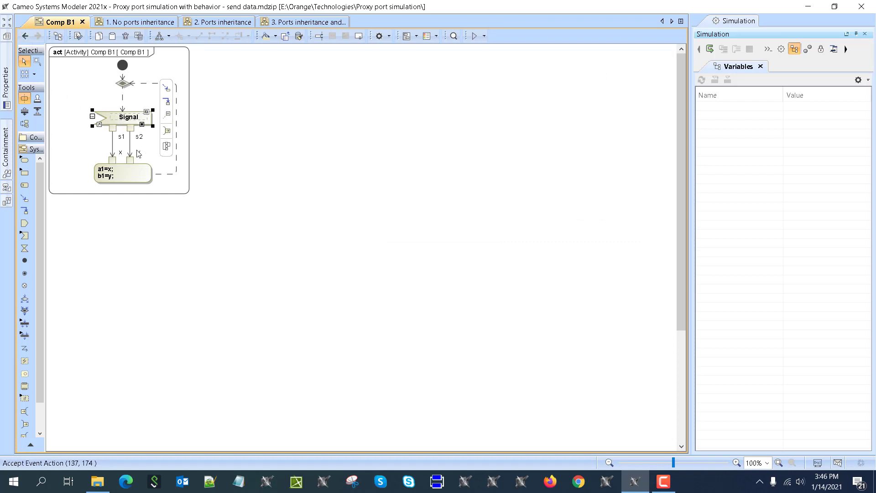
key("Escape")
double_click(138, 120)
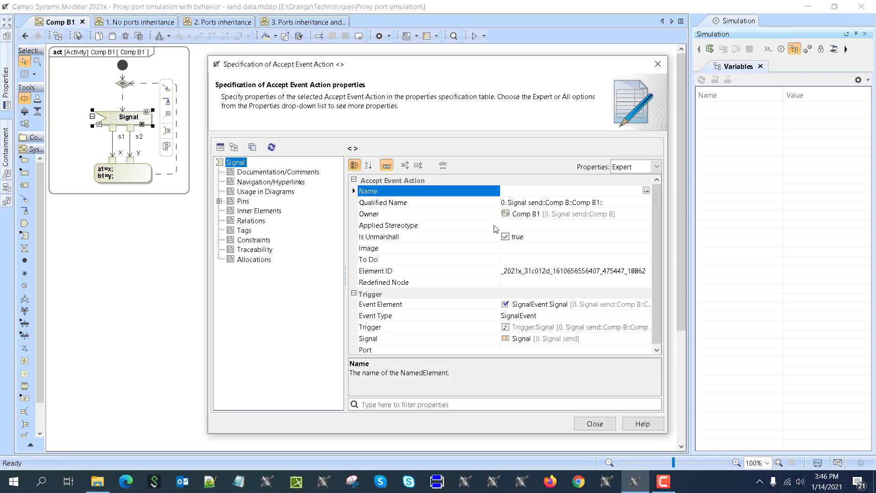
left_click(595, 424)
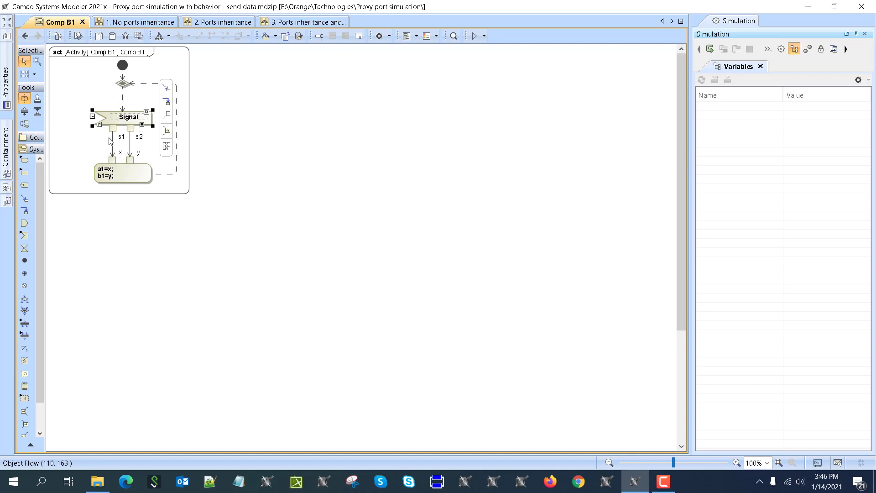
left_click(7, 21)
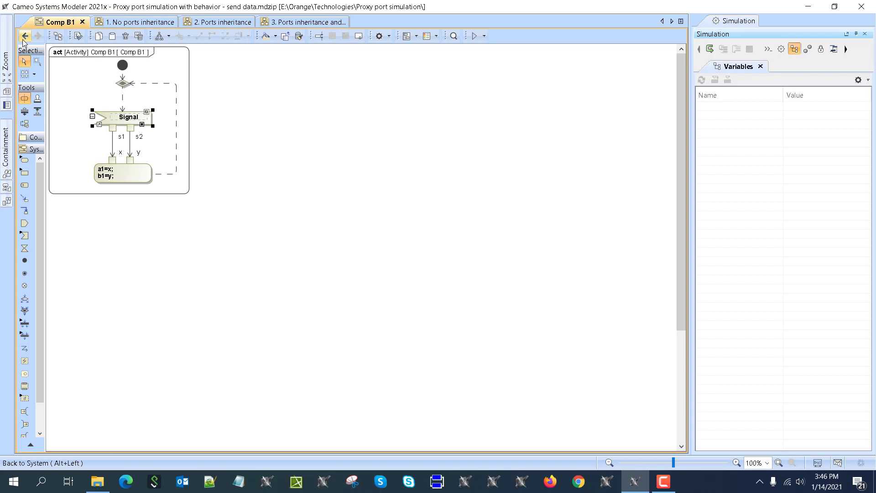
left_click(24, 41)
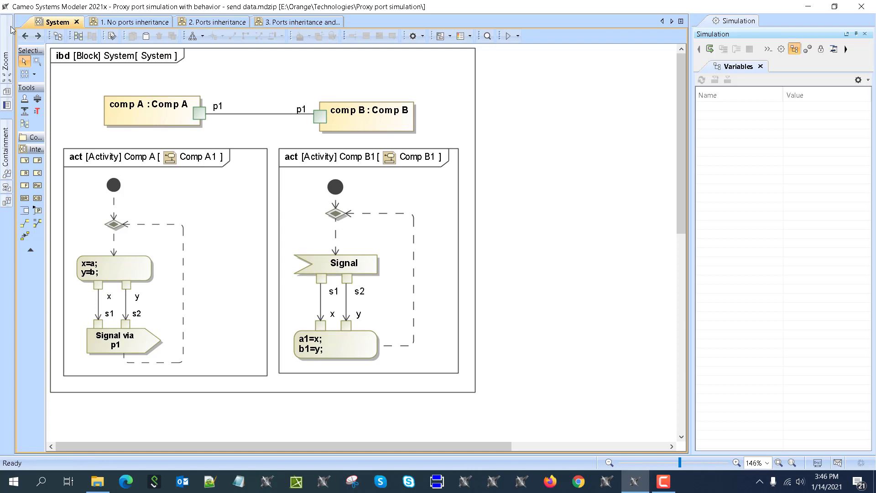
left_click(26, 36)
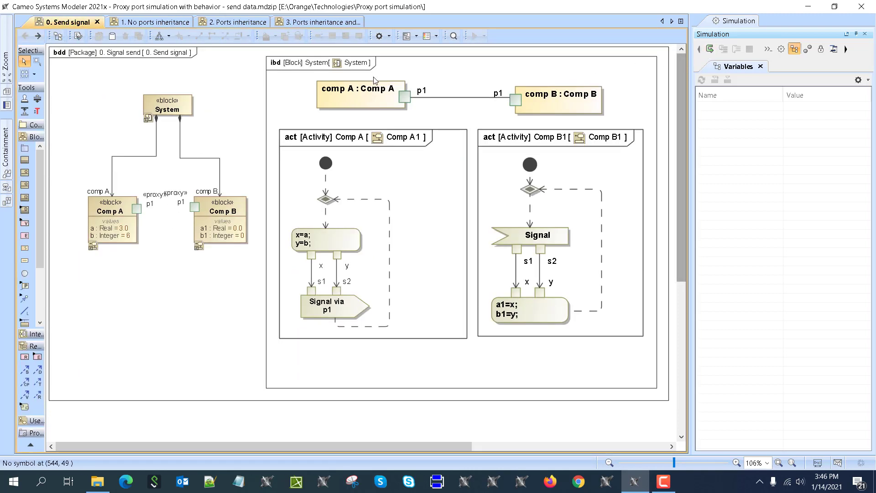
Run the System block of the 0. Send signal diagram and start its simulation
left_click(167, 106)
left_click(484, 36)
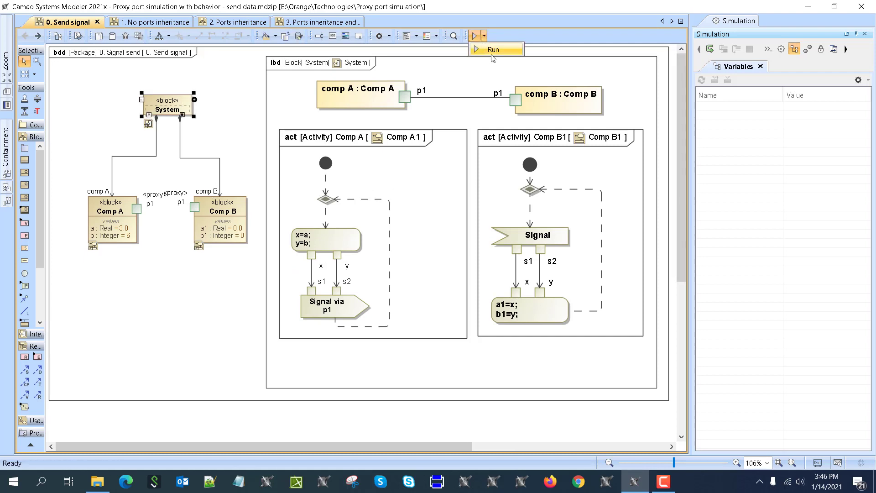
left_click(493, 50)
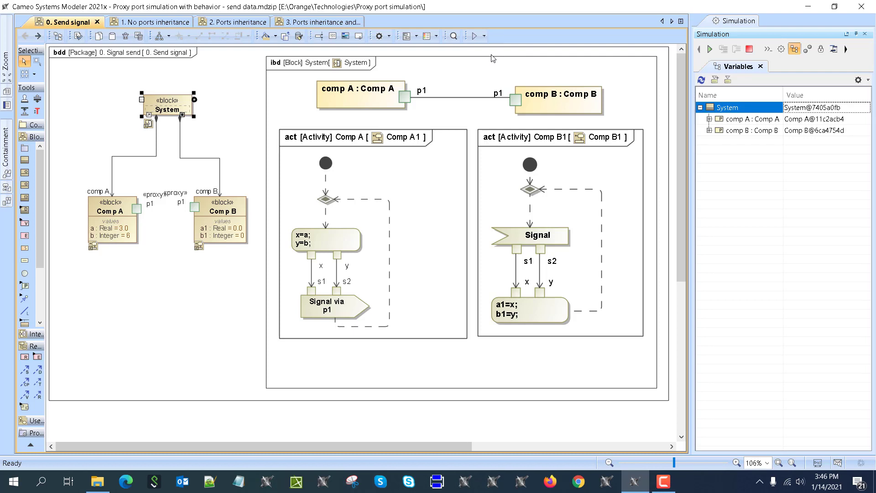
left_click(711, 49)
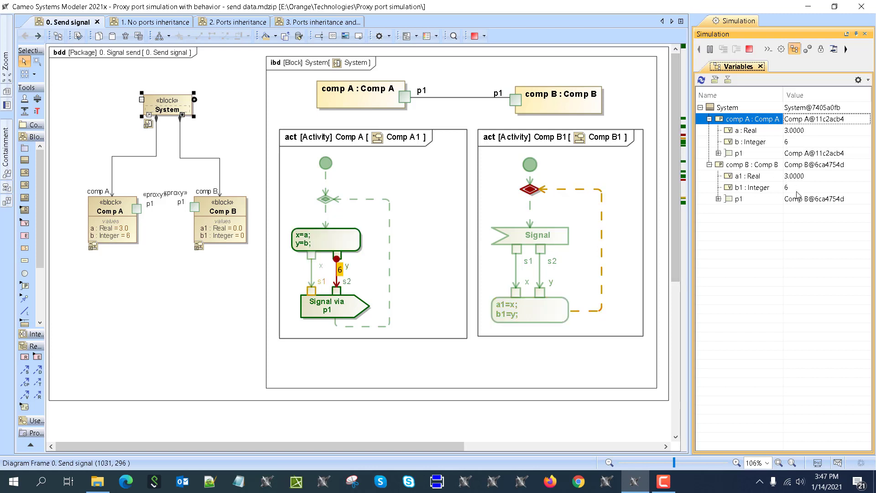
Set comp A's value a to 40 in the running simulation, observe the signal transfer, and terminate the execution
left_click(795, 130)
type("40")
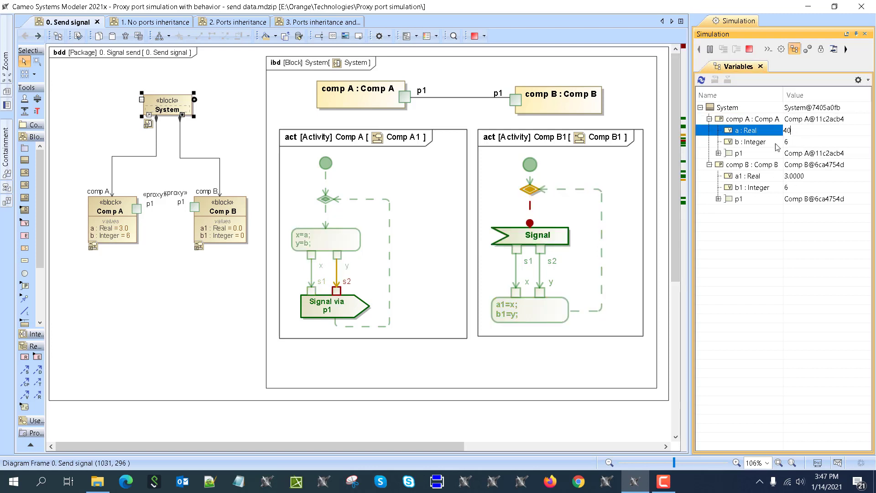
left_click(776, 143)
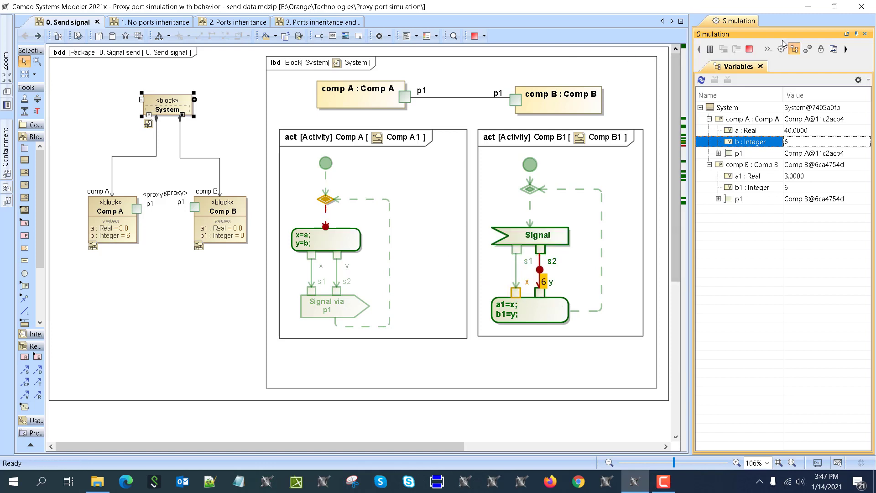
left_click(749, 49)
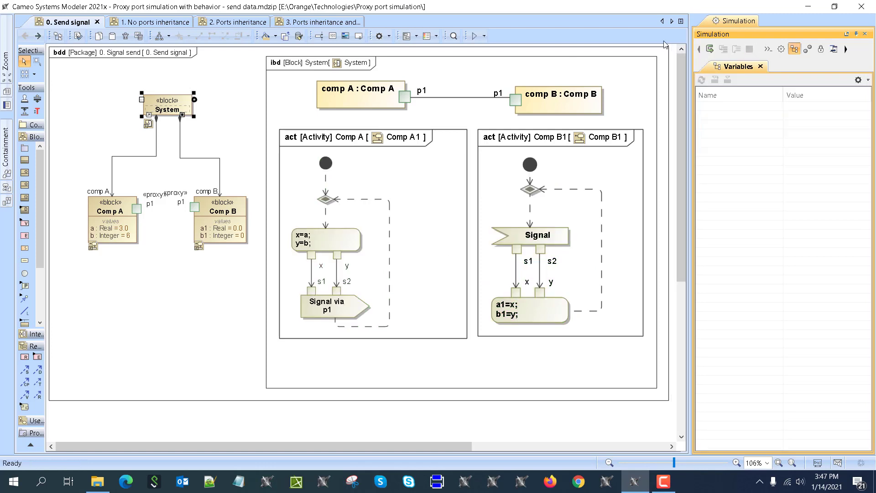
Open the System internal block diagram of 1. No ports inheritance and hide the flow properties inside both p1 ports
left_click(125, 25)
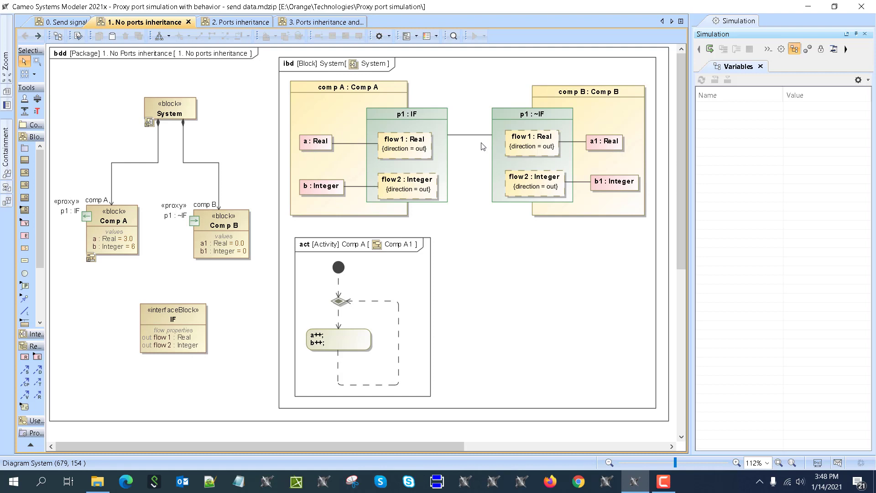
left_click(454, 188)
double_click(414, 134)
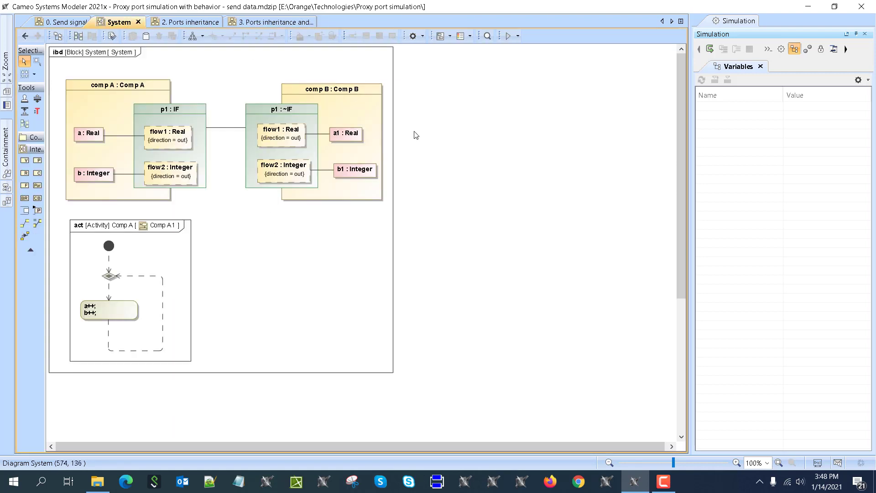
left_click(203, 115)
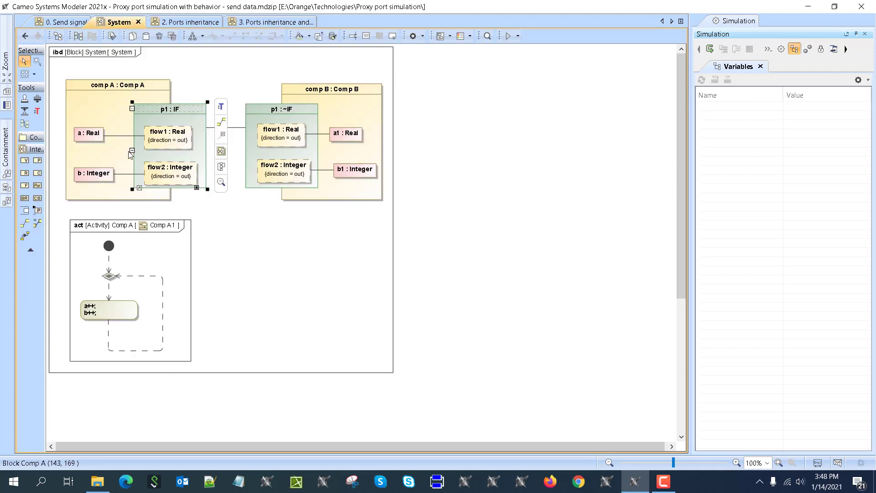
left_click(132, 151)
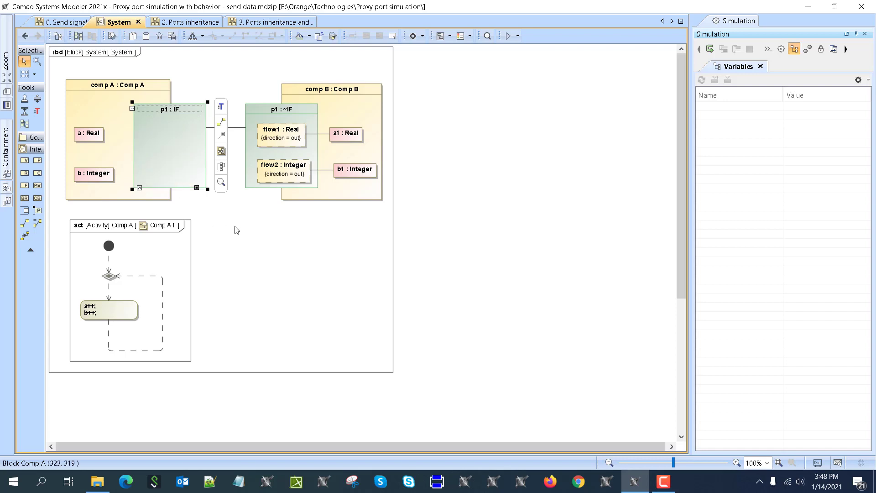
left_click(255, 122)
left_click(244, 151)
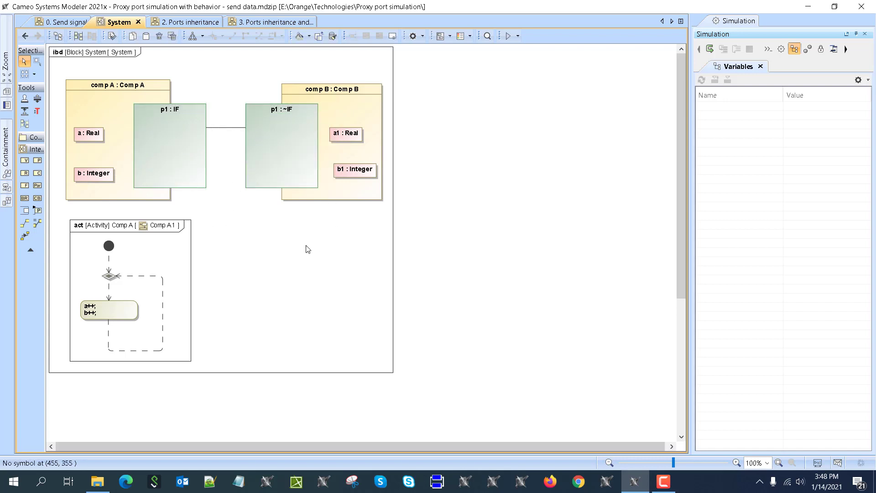
Shrink both p1 ports to fit their labels, straighten the connector between them, and return to the 1. No ports inheritance diagram
left_click(309, 188)
left_click(172, 126)
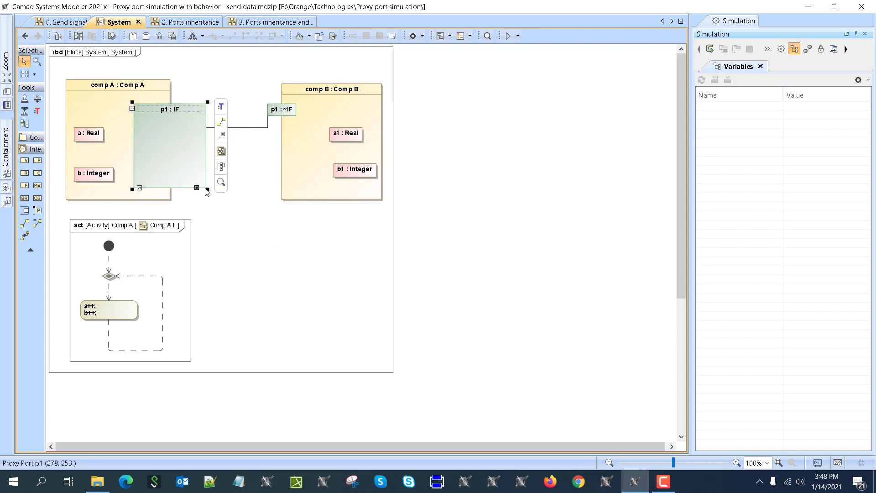
left_click(197, 189)
left_click(239, 126)
left_click(239, 115)
left_click(227, 137)
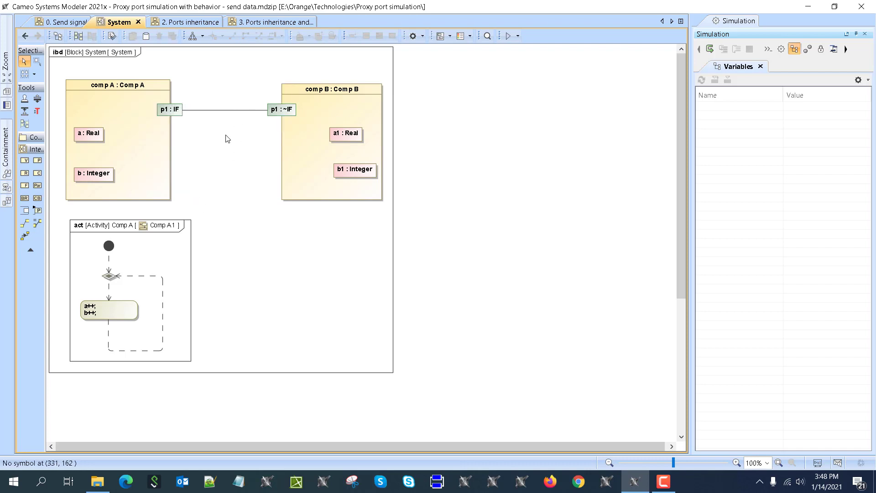
left_click(25, 36)
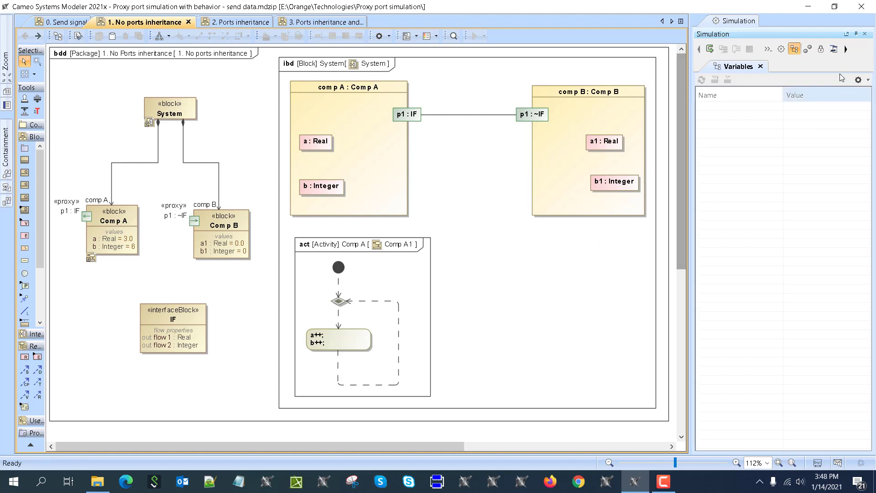
Launch a new execution of the System block in 1. No ports inheritance, terminating the execution already in progress
left_click(712, 51)
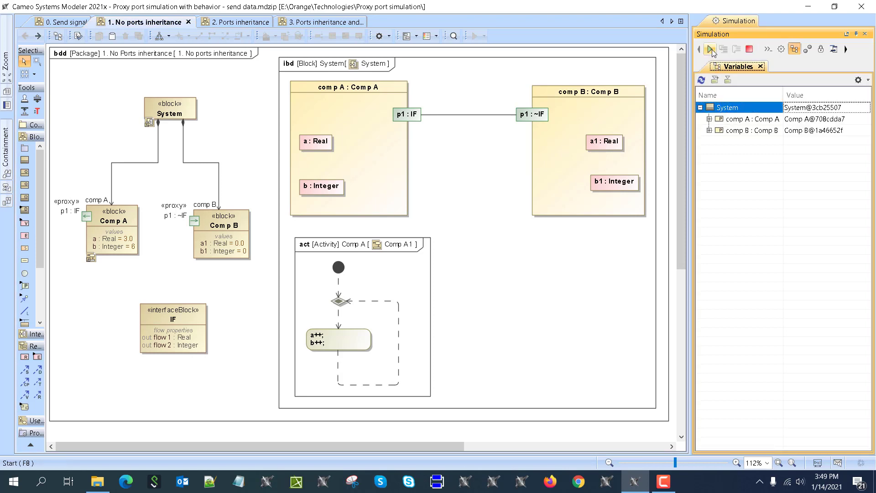
left_click(708, 121)
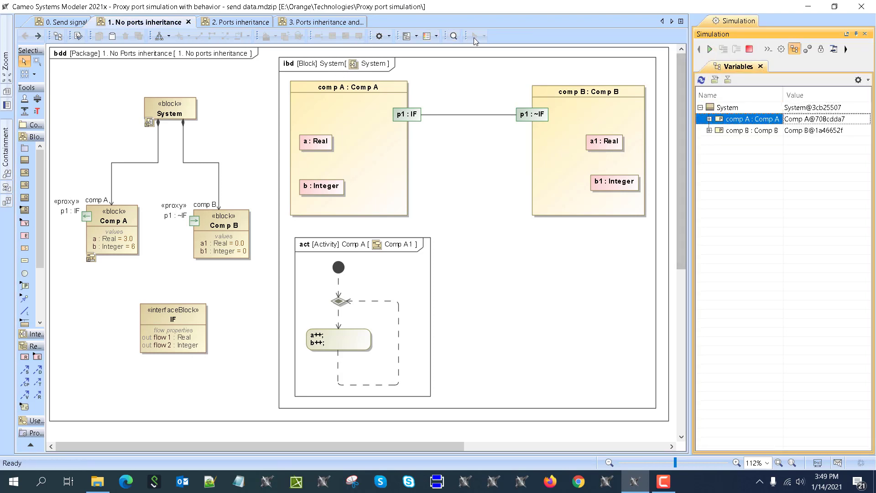
left_click_drag(197, 106, 197, 102)
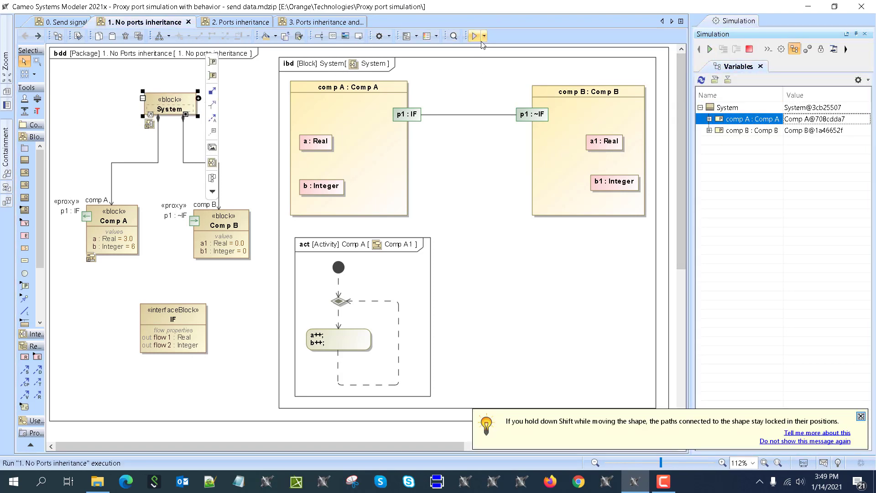
left_click(484, 37)
left_click(493, 49)
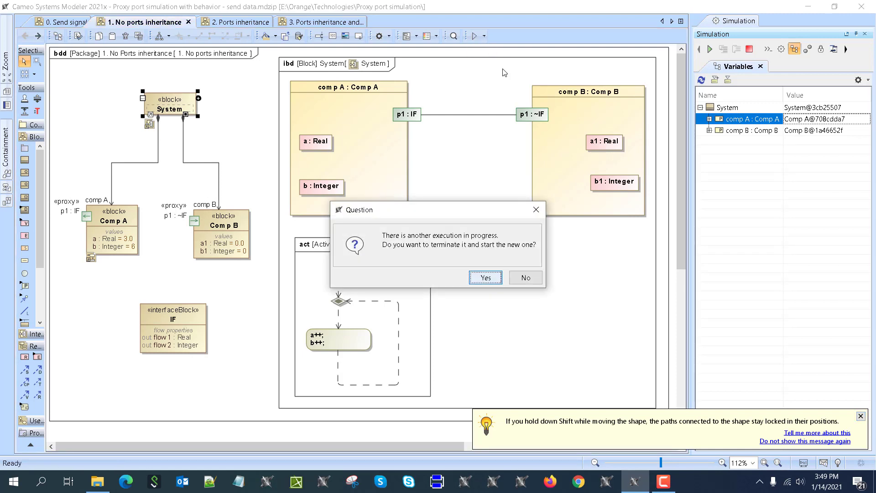
left_click(484, 277)
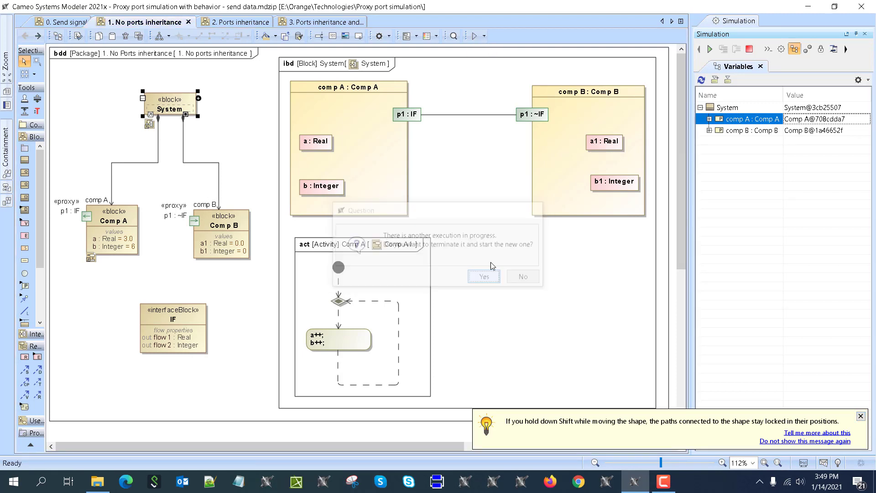
Expand comp A and comp B in the execution's variables and run the 1. No ports inheritance simulation
left_click(710, 119)
left_click(710, 165)
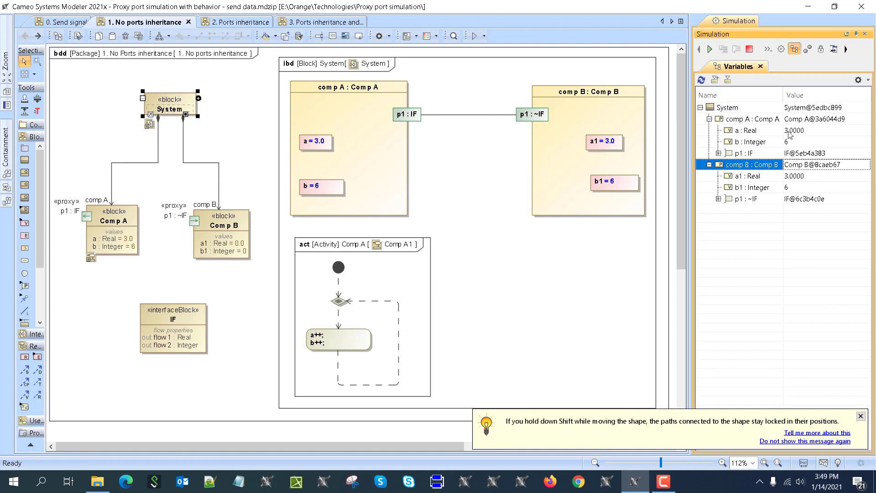
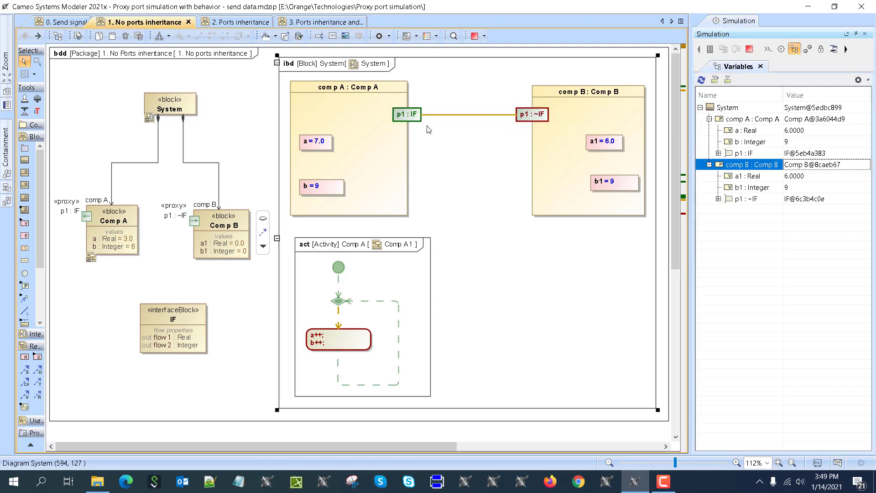
View the running flow values in the System internal block diagram, return to 1. No ports inheritance, and terminate the execution
double_click(428, 129)
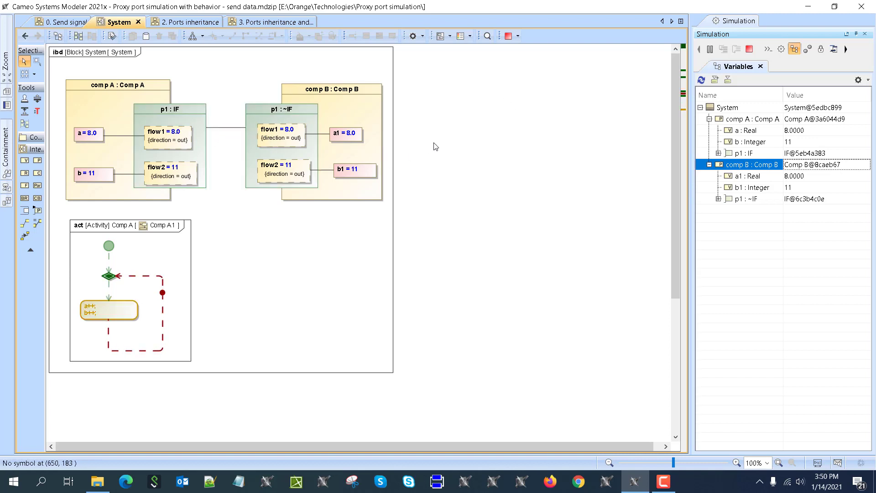
left_click(26, 40)
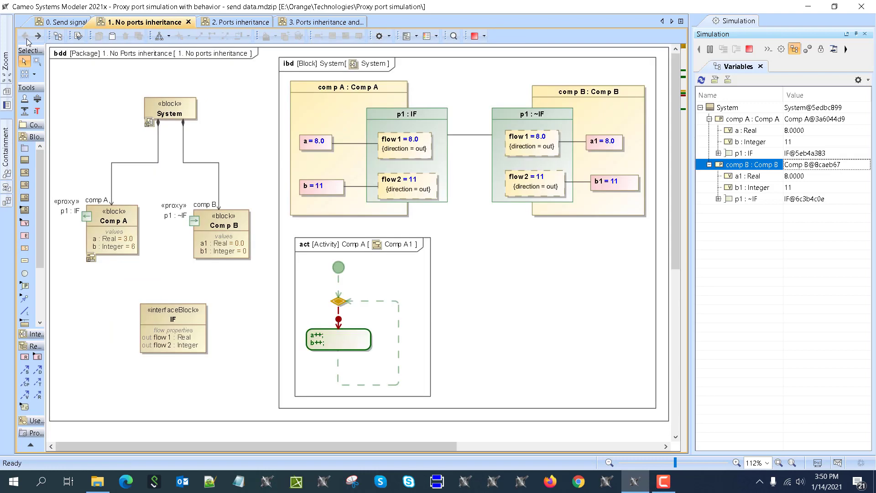
left_click(750, 50)
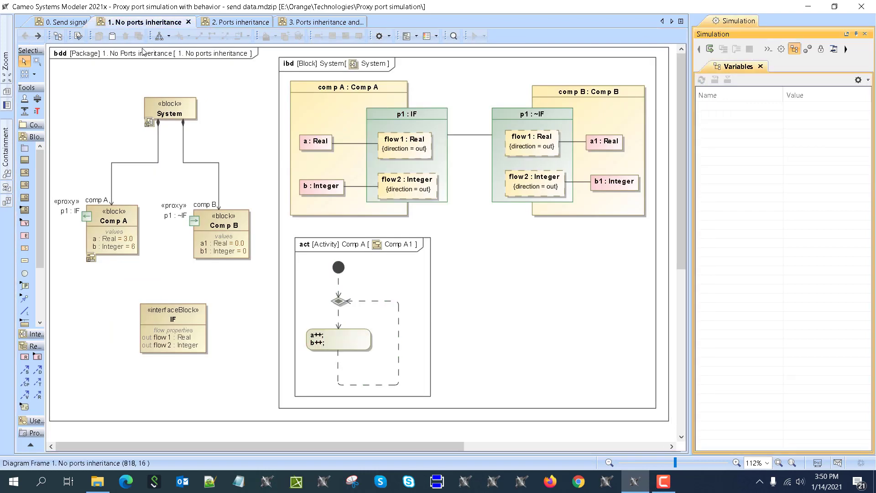
Open the 2. Ports inheritance diagram and launch an execution of its System block, terminating the one in progress
left_click(241, 23)
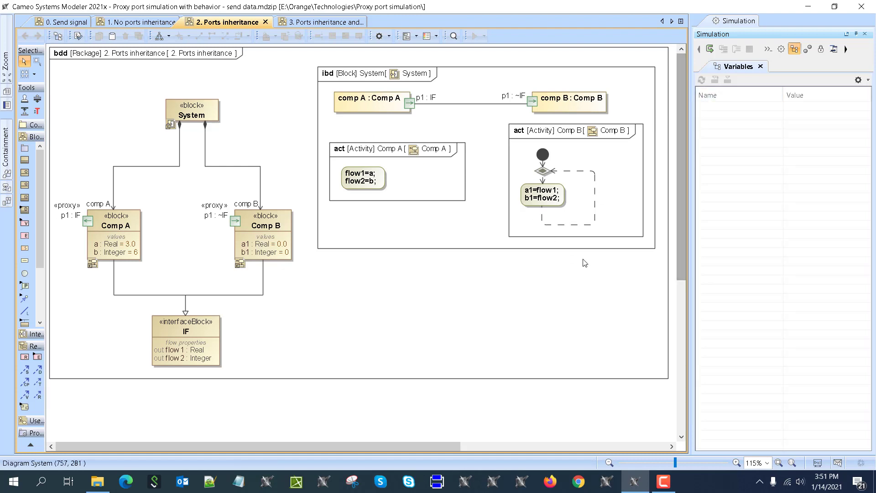
left_click(711, 53)
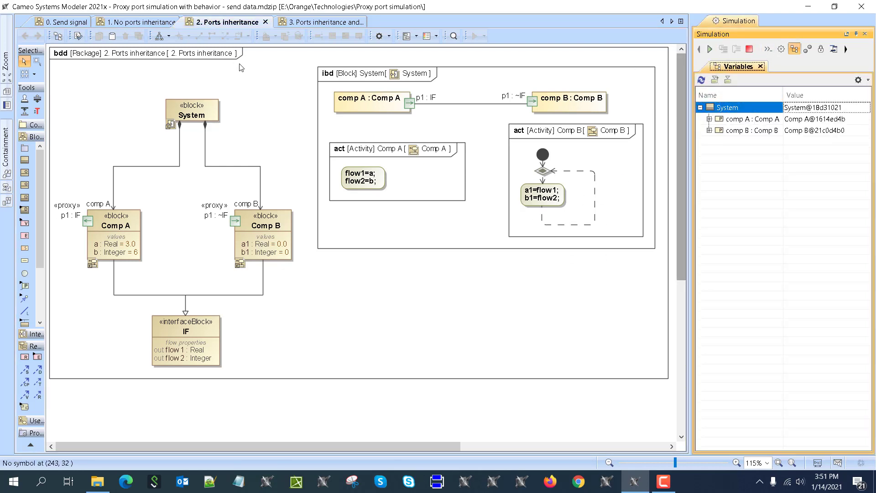
left_click(192, 110)
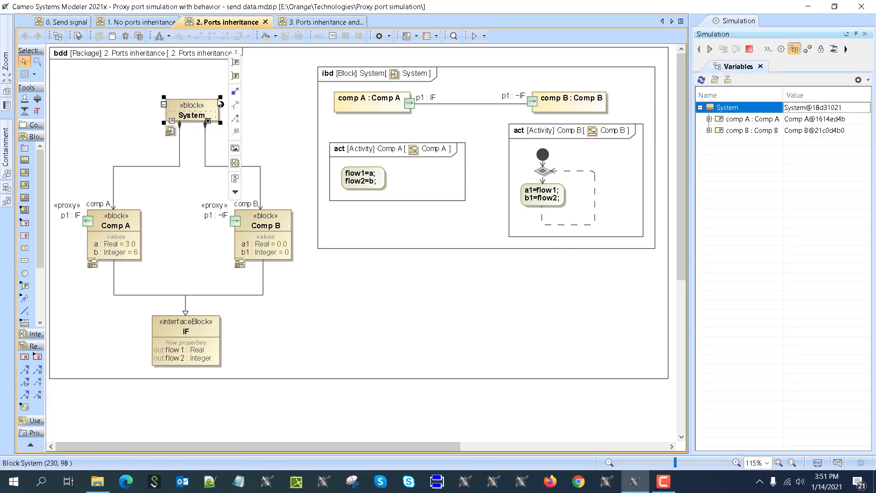
left_click(483, 36)
left_click(493, 49)
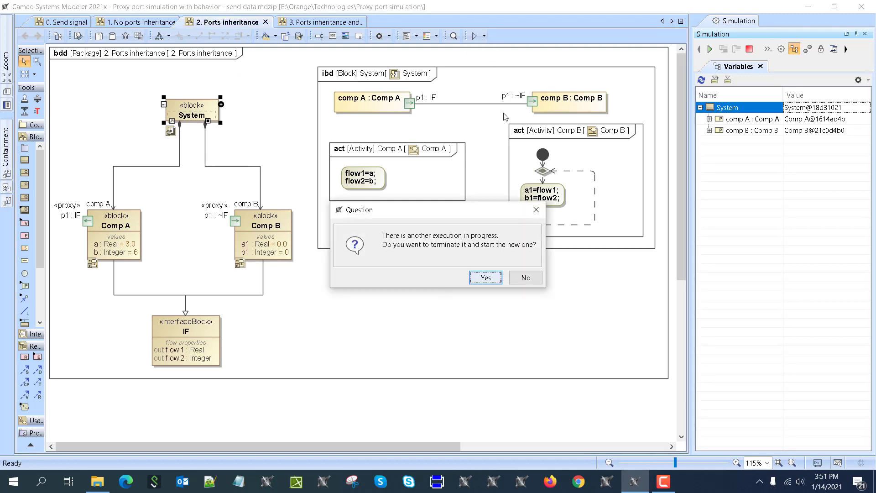
left_click(483, 278)
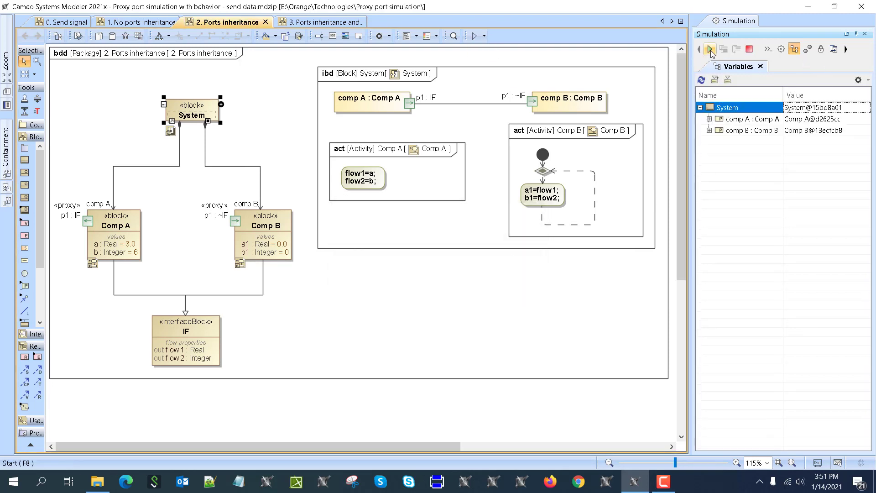
Expand the comp A and comp B variables of the 2. Ports inheritance execution and start the simulation
left_click(710, 119)
left_click(710, 187)
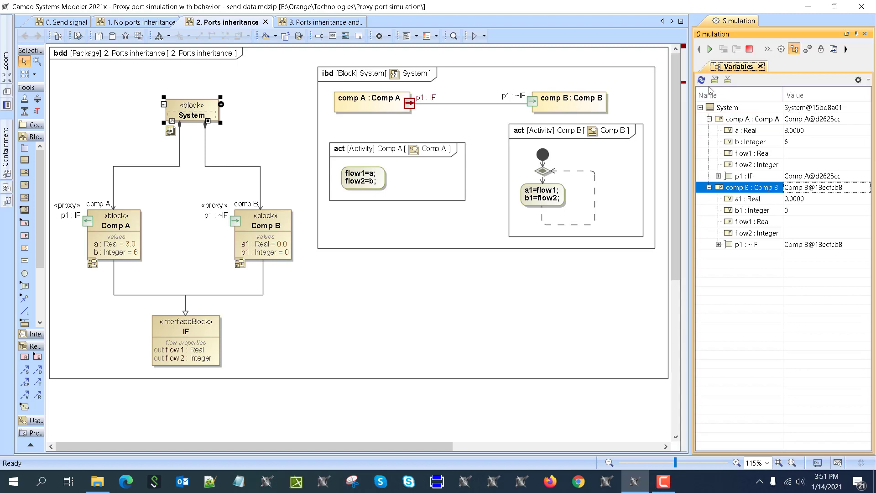
left_click(709, 49)
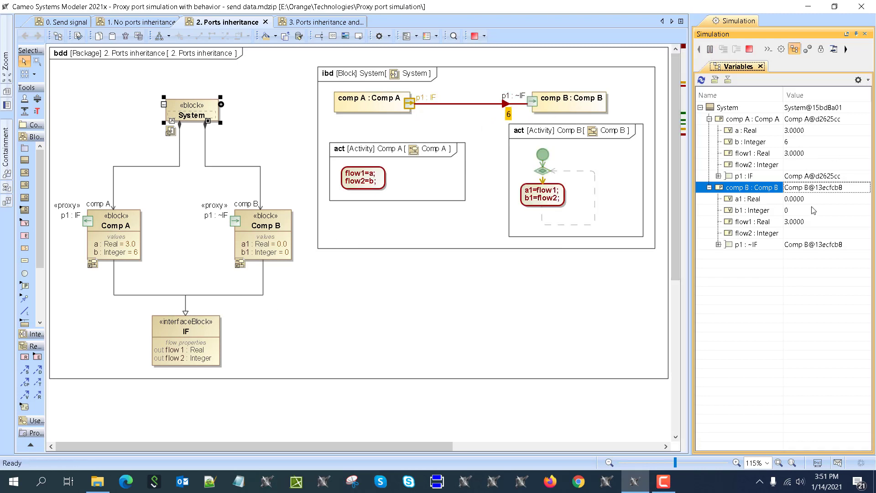
Set comp A's value a to 999 in the running simulation
left_click(800, 133)
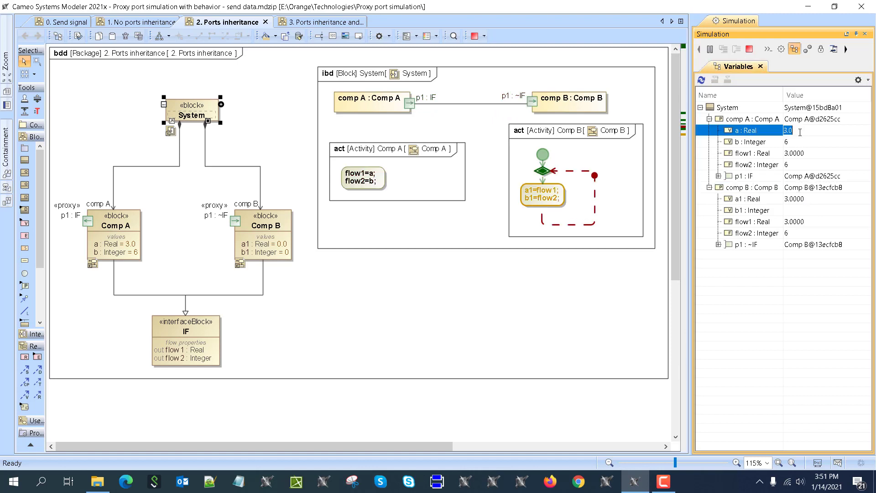
type("1000")
key("BackSpace")
key("BackSpace")
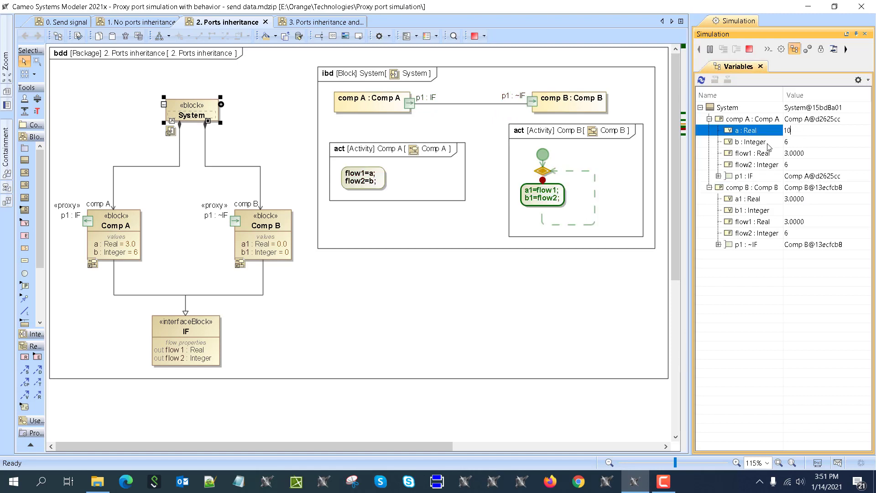
type("999")
left_click(764, 154)
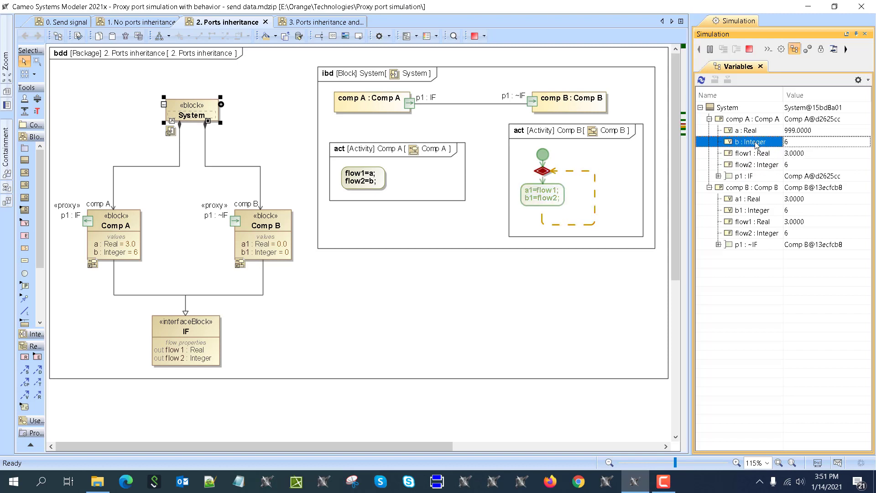
left_click(793, 153)
left_click(796, 143)
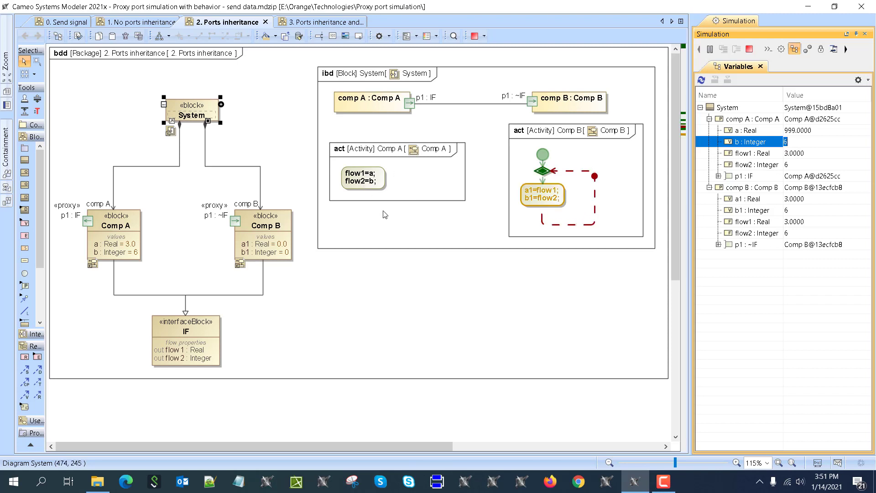
left_click(404, 131)
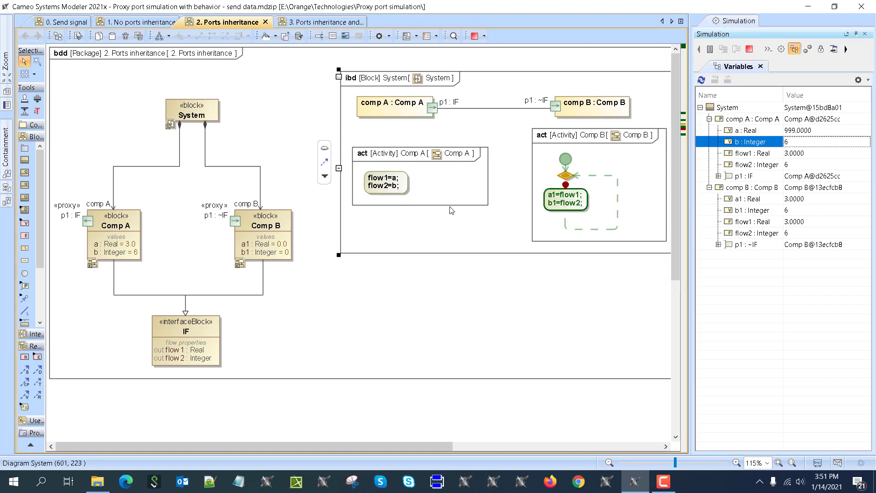
mouse_move(449, 207)
left_mouse_down()
mouse_move(418, 218)
mouse_move(454, 209)
left_mouse_up()
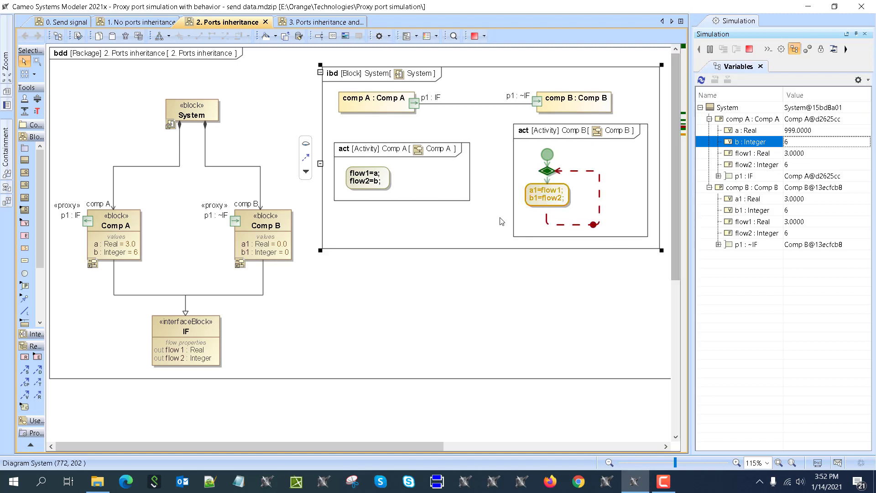
Set comp A's flow property flow1 to 999 in the running simulation and terminate the execution
left_click(794, 153)
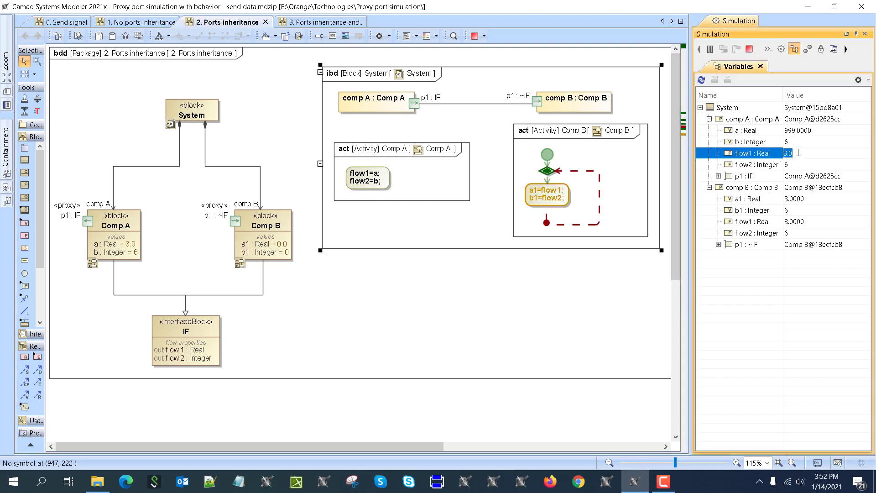
type("999")
left_click(761, 133)
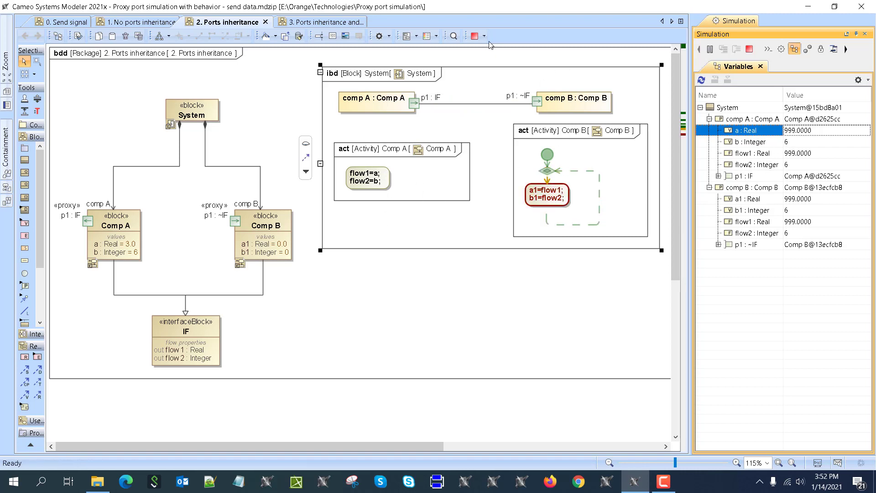
left_click(749, 50)
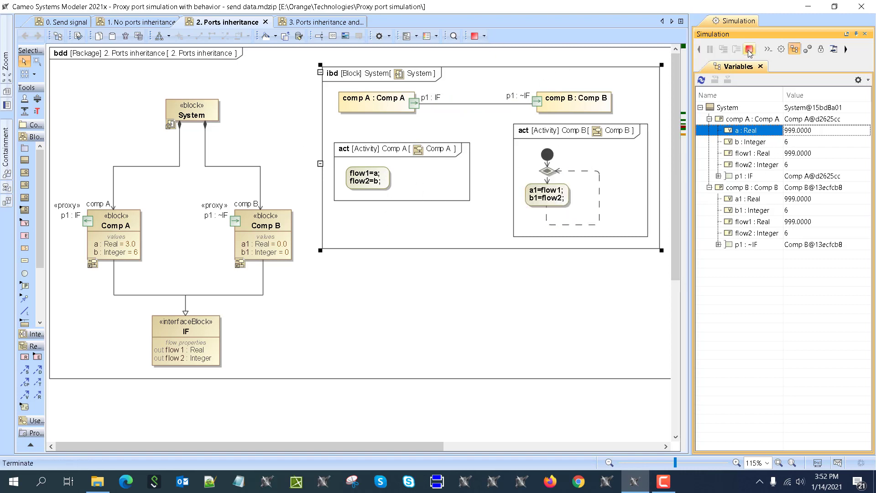
Open the 3. Ports inheritance and redefinition diagram and examine the IF interface block inherited by Comp A and Comp B
left_click(302, 22)
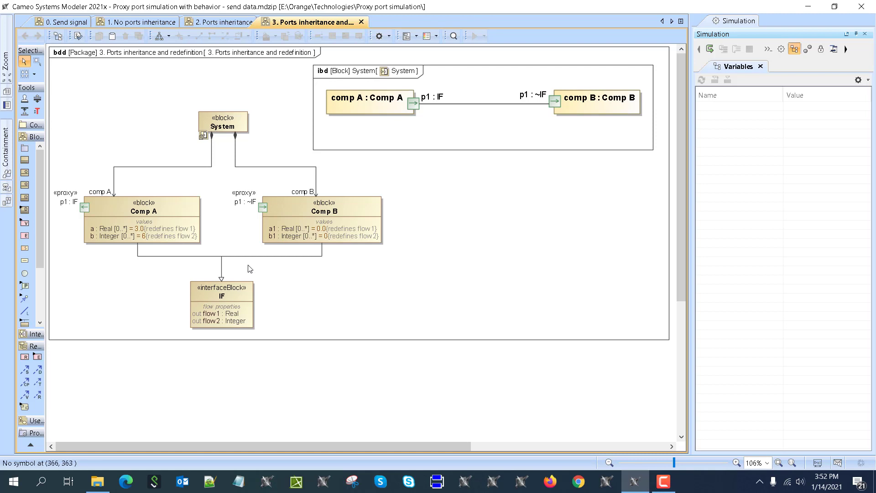
left_click(222, 297)
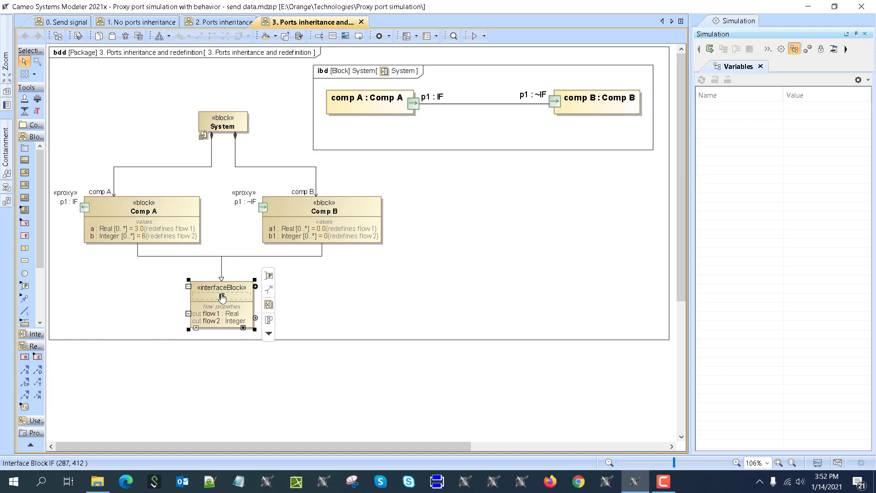
left_click(137, 276)
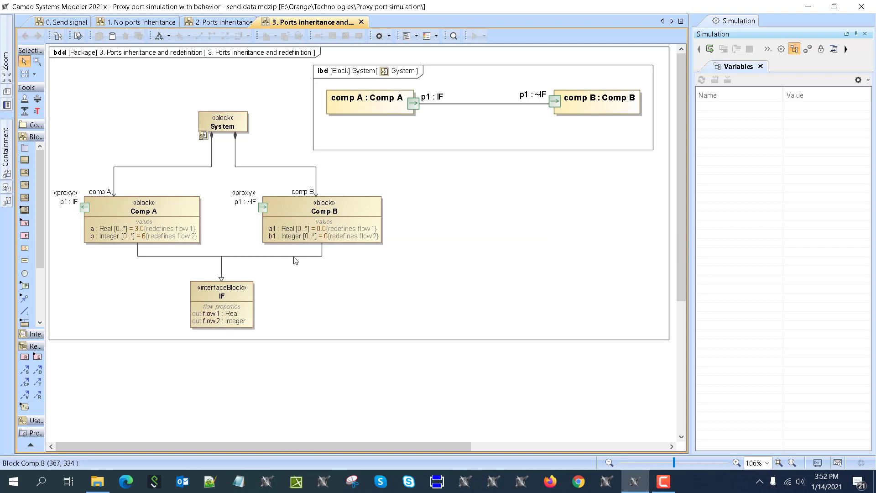
Review the value properties in the specification of block Comp A, and close the specification
left_click(152, 204)
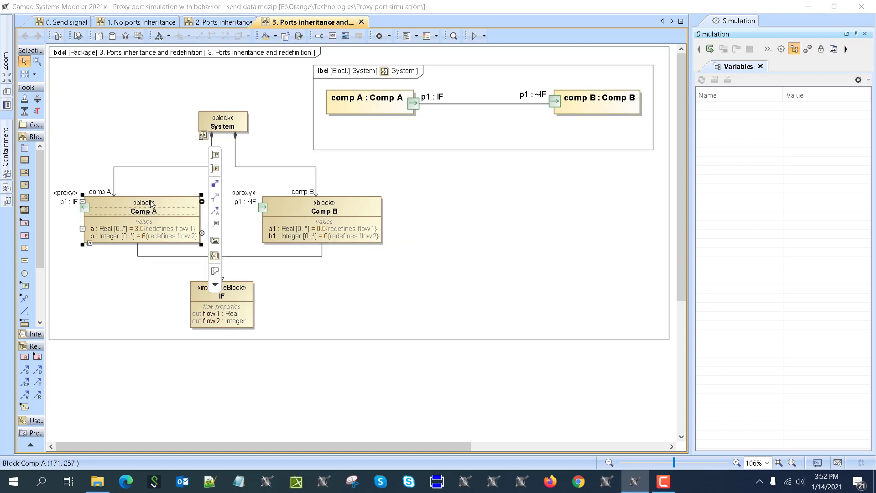
double_click(152, 204)
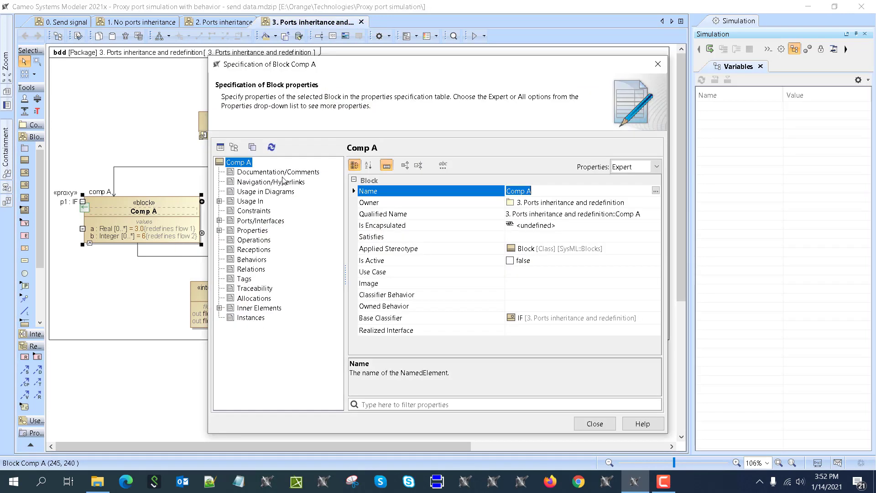
left_click(252, 231)
left_click(365, 212)
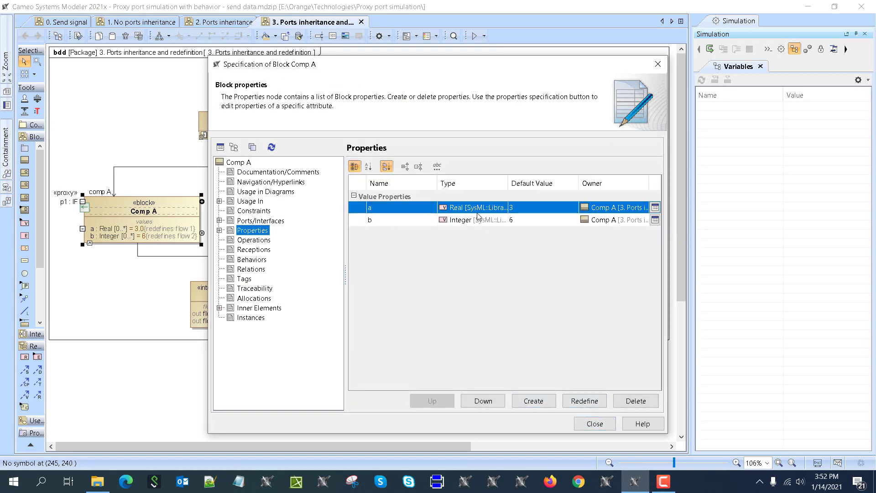
left_click(594, 423)
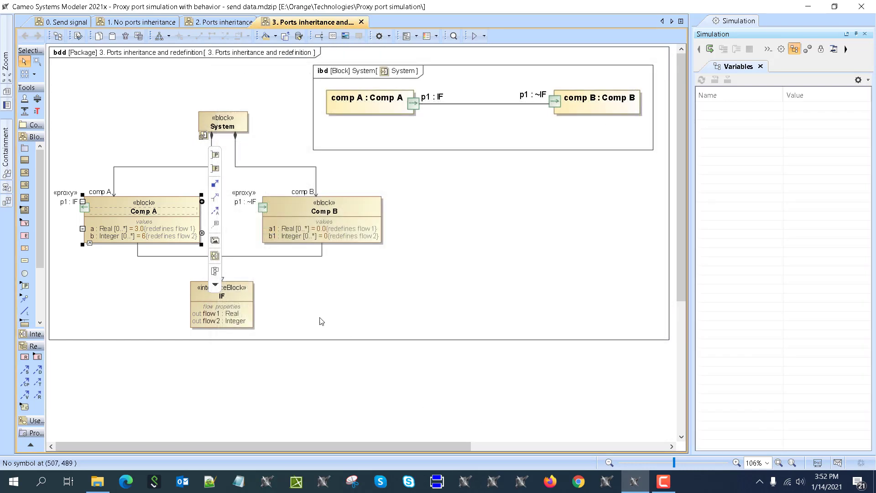
left_click(114, 271)
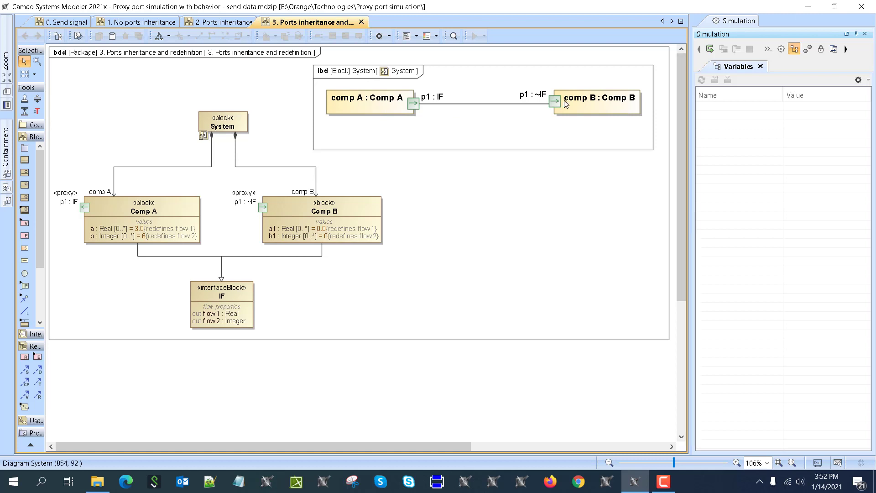
Launch a new execution of the System block in 3. Ports inheritance and redefinition, terminating the existing one, and start the simulation
left_click(708, 51)
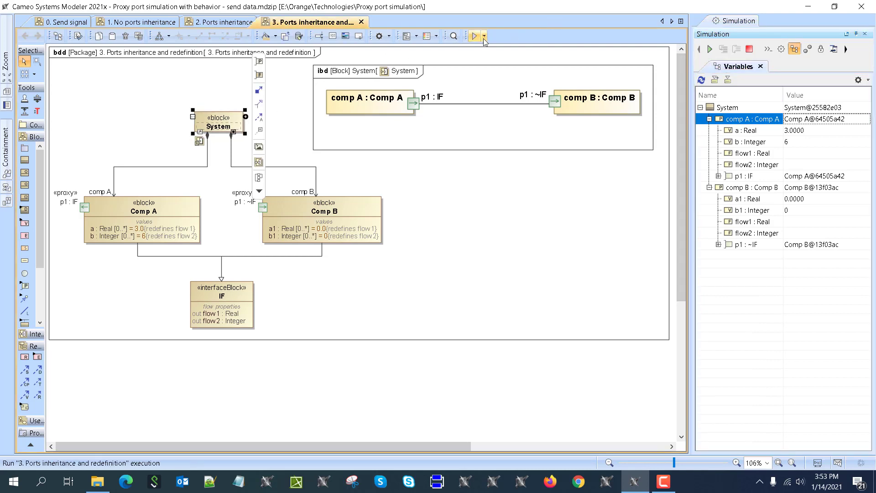
left_click(484, 37)
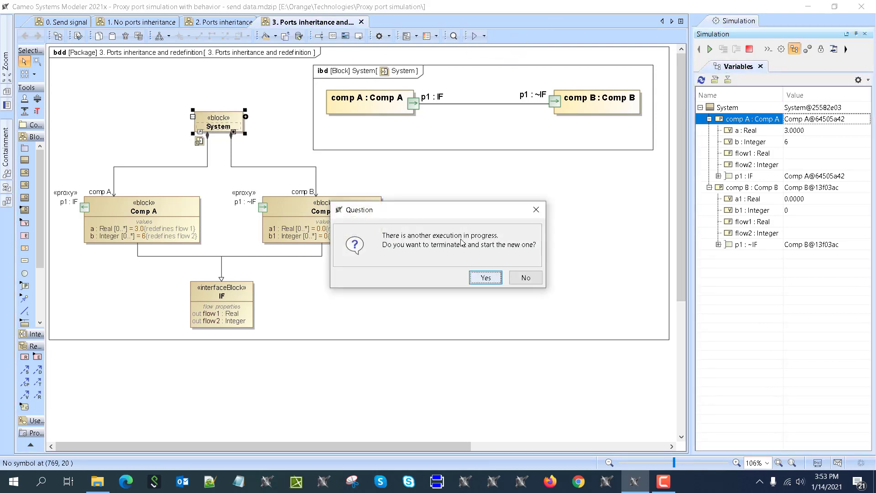
left_click(486, 277)
left_click(710, 49)
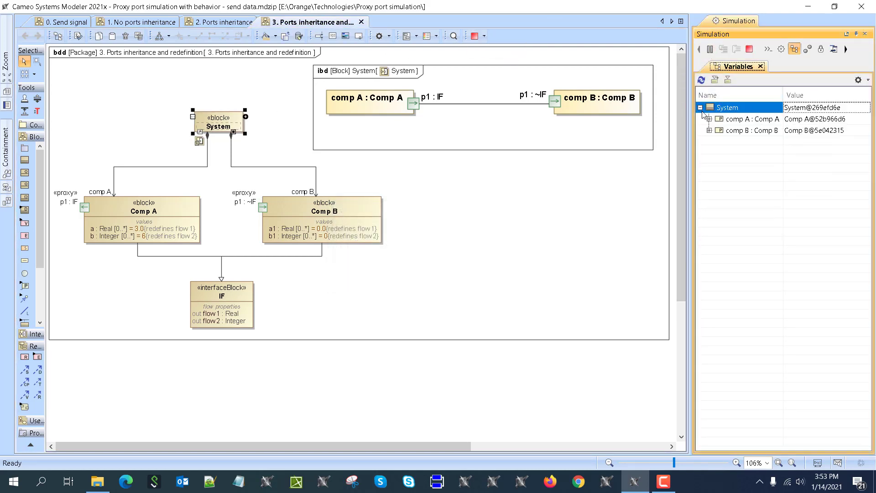
Expand the comp A and comp B variables and set comp A's value a to 80 in the running simulation
left_click(710, 119)
left_click(709, 165)
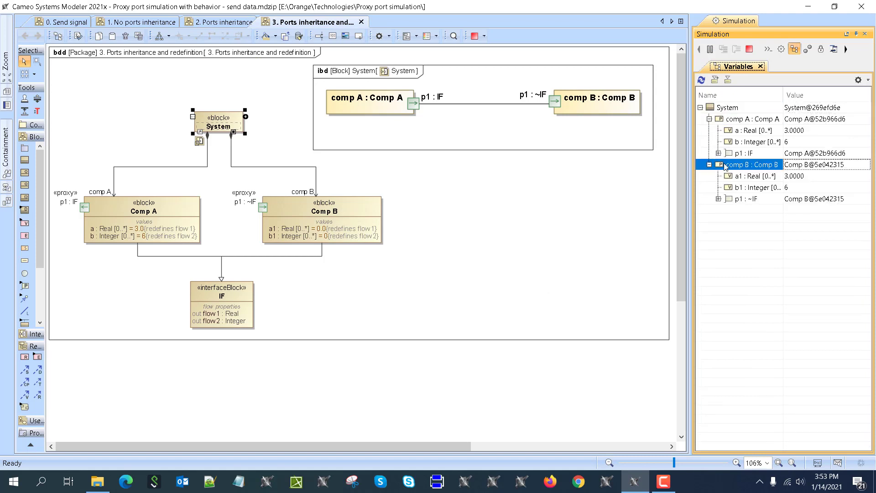
left_click(803, 129)
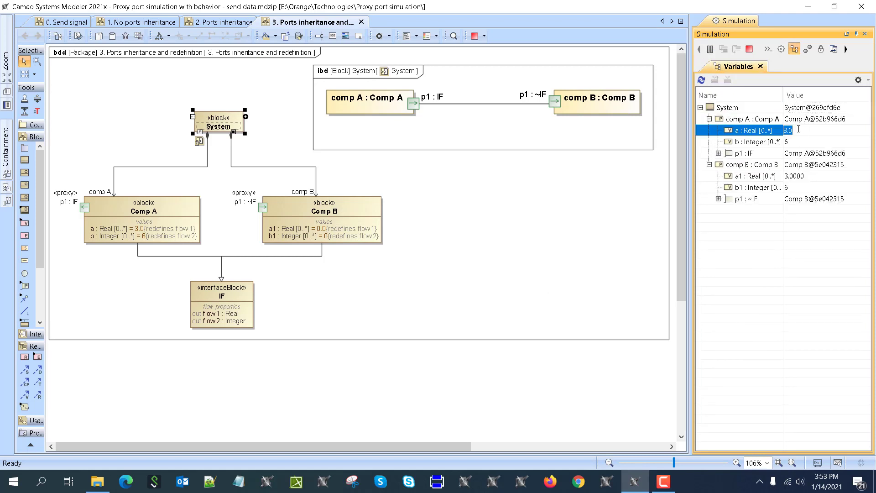
type("80")
key("Return")
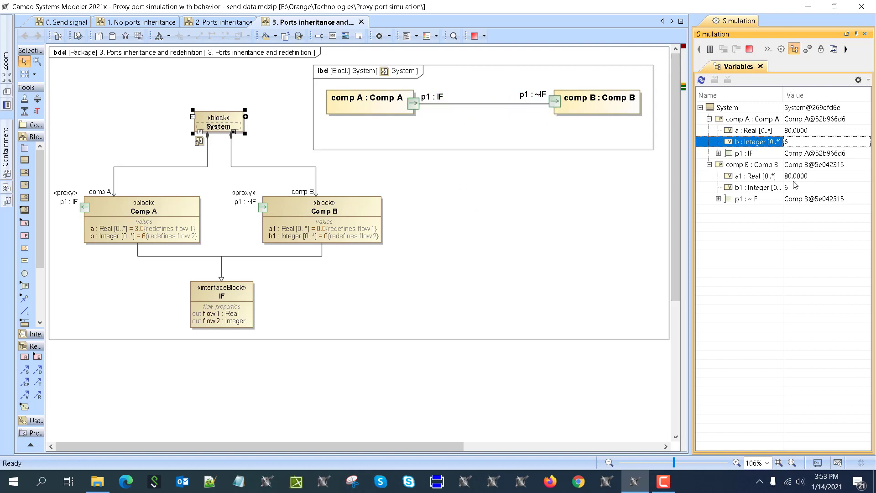
Set comp A's value b to 8888 in the running simulation
left_click(798, 142)
type("8888")
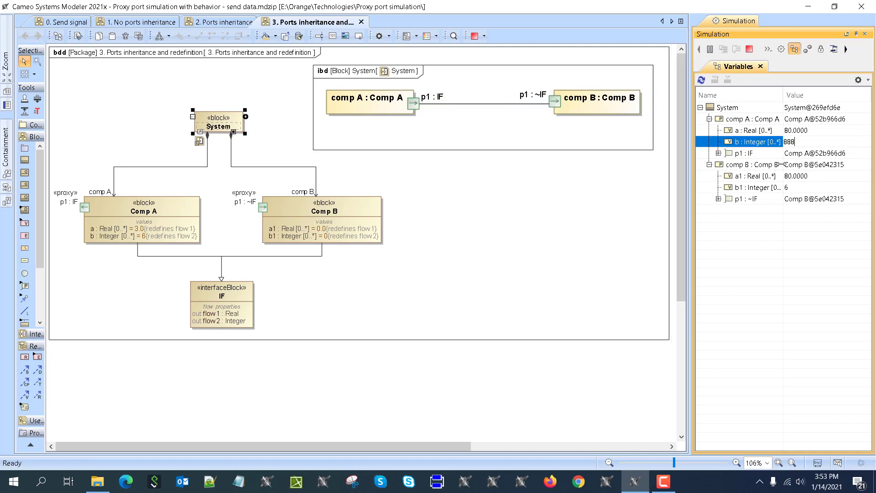
key("Return")
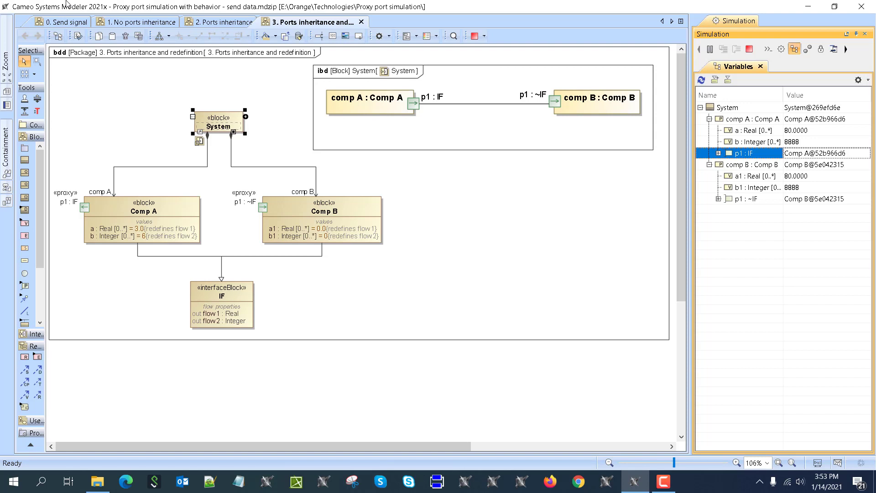
Revisit the 0. Send signal diagram, and delete the Comp A1 activity frame from System's internal block diagram in 1. No ports inheritance
left_click(70, 23)
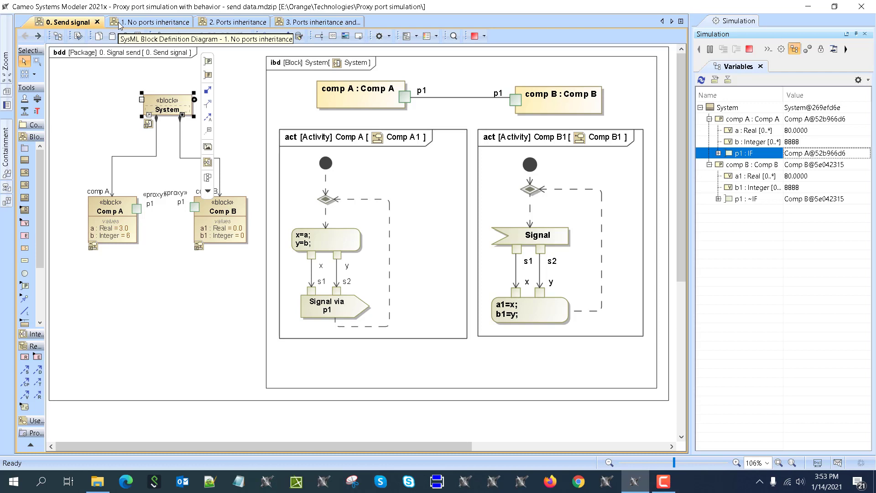
left_click(120, 25)
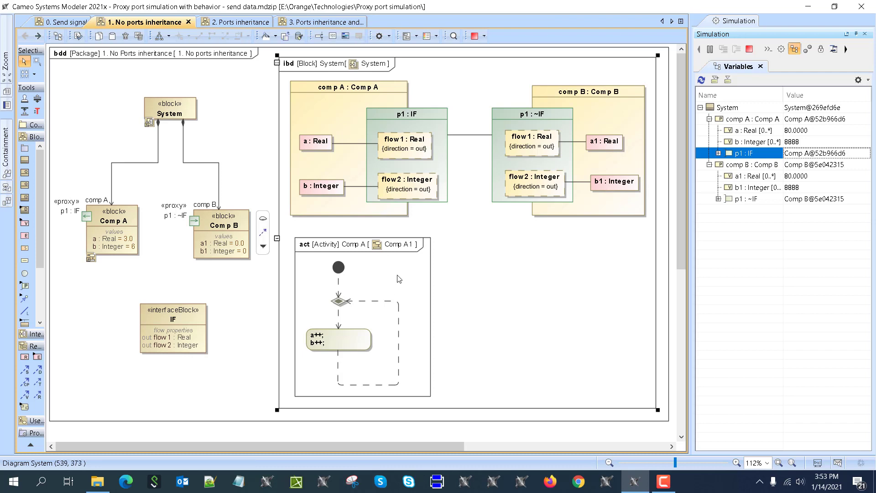
double_click(389, 293)
left_click(164, 258)
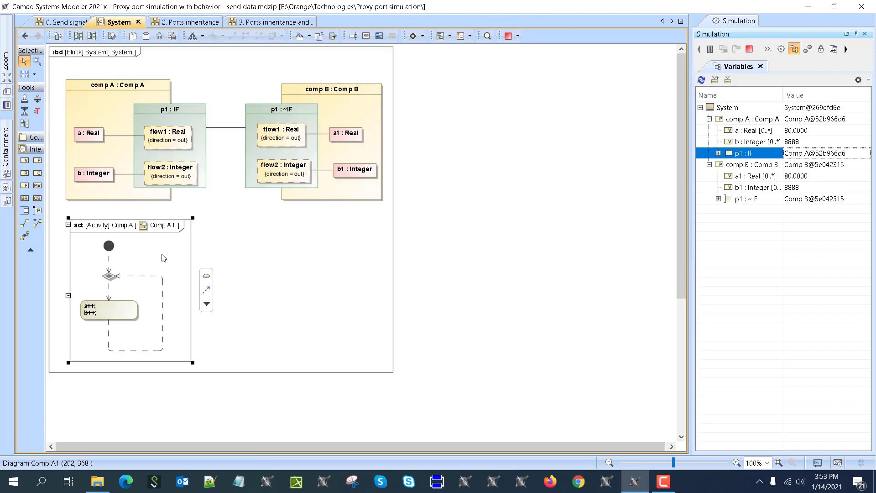
key("Delete")
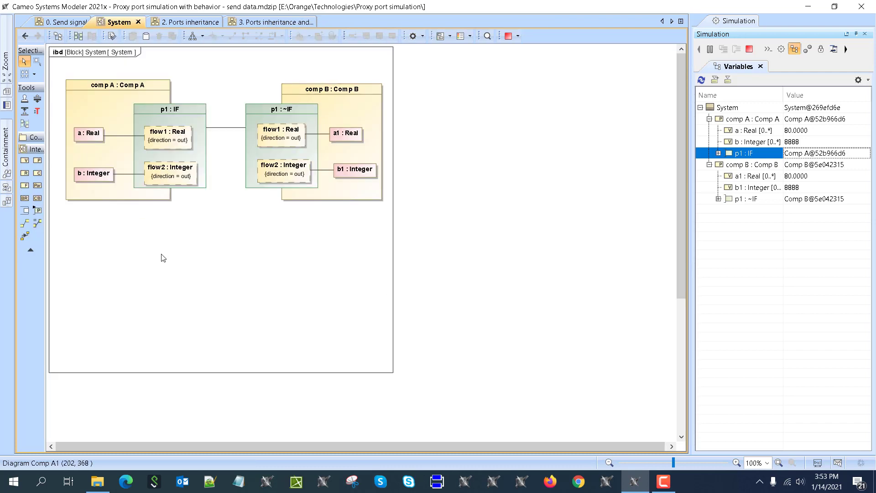
left_click(25, 36)
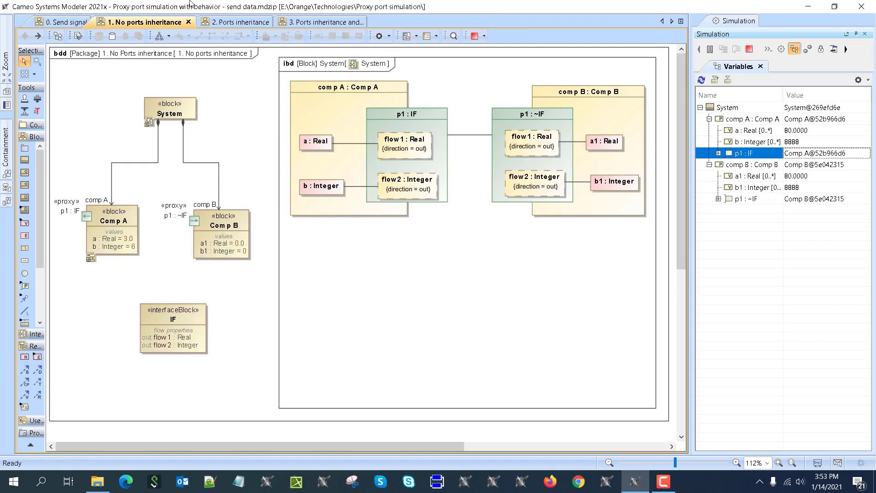
Review the 2. Ports inheritance diagram against the 3. Ports inheritance and redefinition diagram
left_click(229, 22)
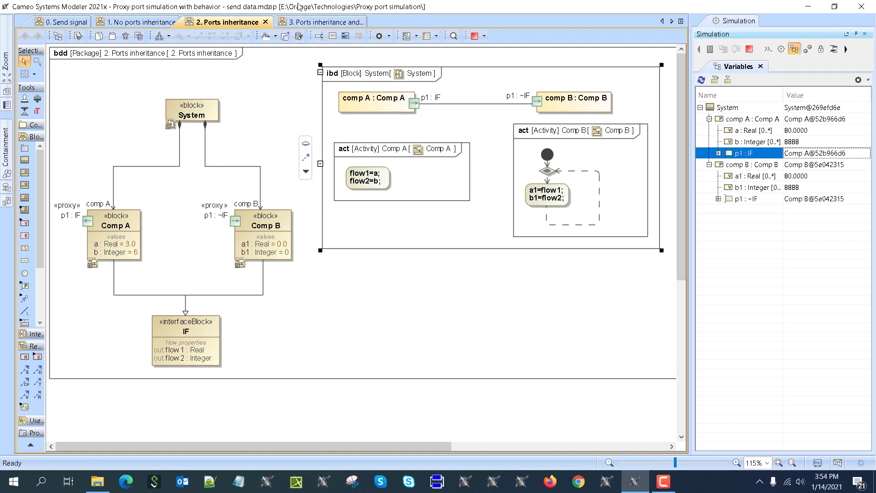
left_click(313, 22)
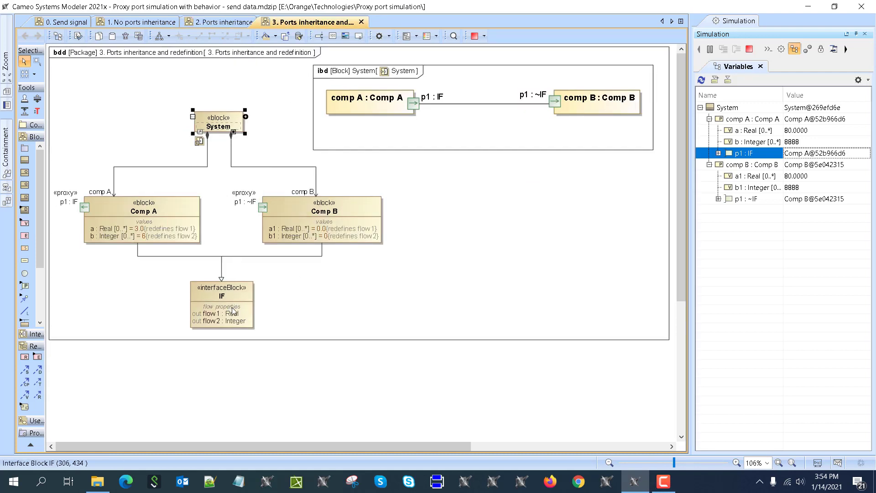